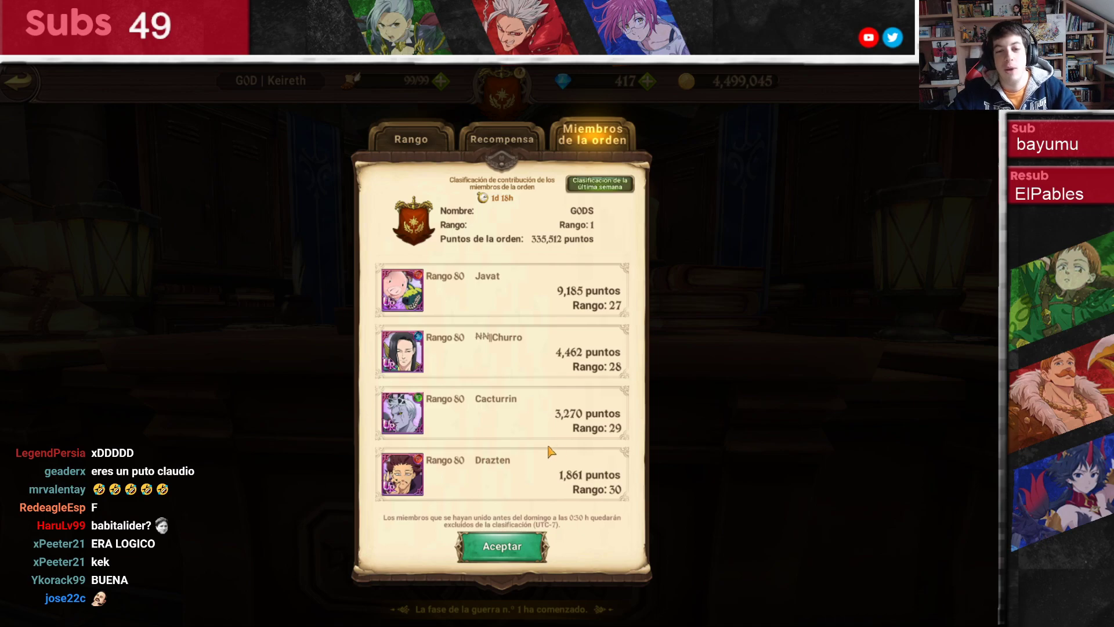
# - Review the lowest-ranked order members' points and switch to the G0ds Nanatsu spreadsheet in Firefox
pyautogui.moveTo(511, 364); pyautogui.dragTo(508, 461)
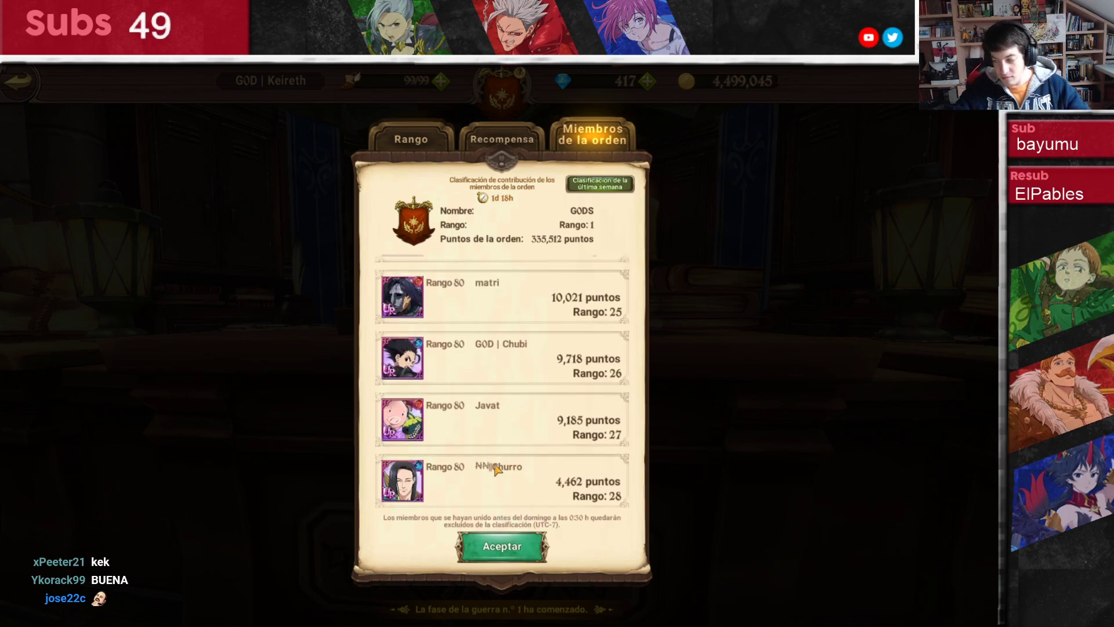
pyautogui.hotkey('alt', 'Tab')
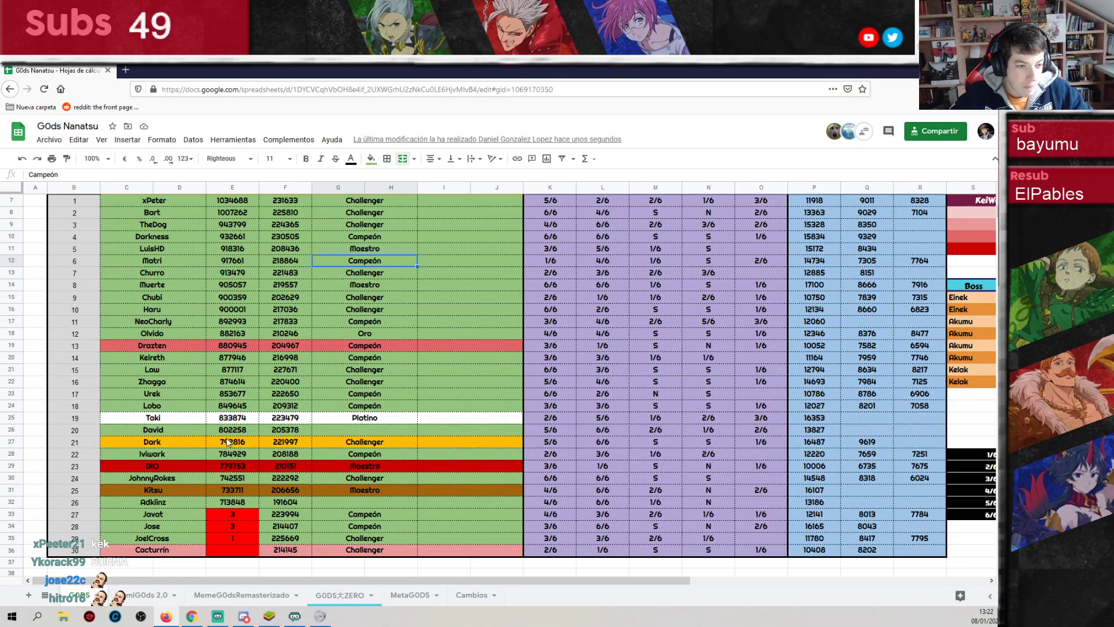
pyautogui.scroll(1, 176, 456)
# - Sort the member table range C7:R36 by column C in A → Z order
pyautogui.moveTo(169, 245); pyautogui.dragTo(931, 552)
pyautogui.scroll(1, 398, 401)
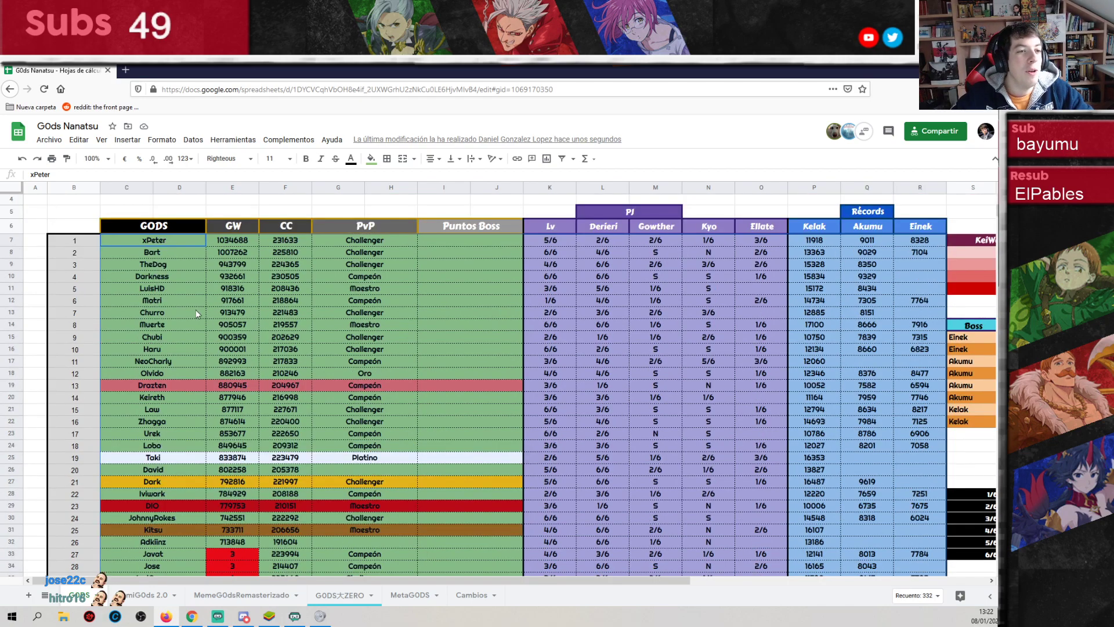
pyautogui.rightClick(176, 275)
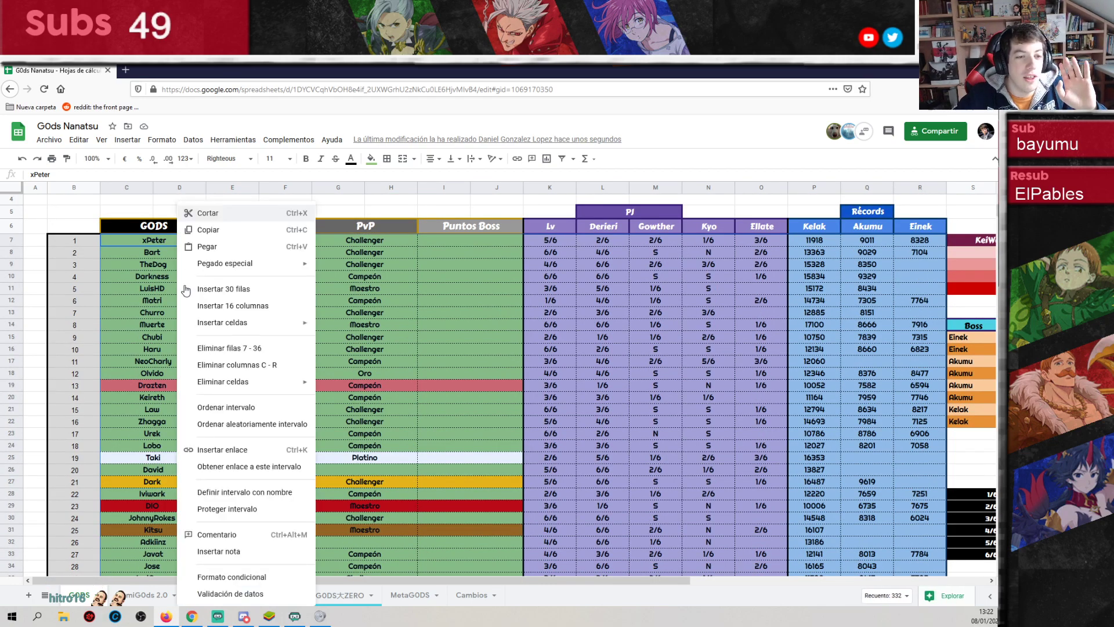
pyautogui.click(256, 410)
pyautogui.click(589, 421)
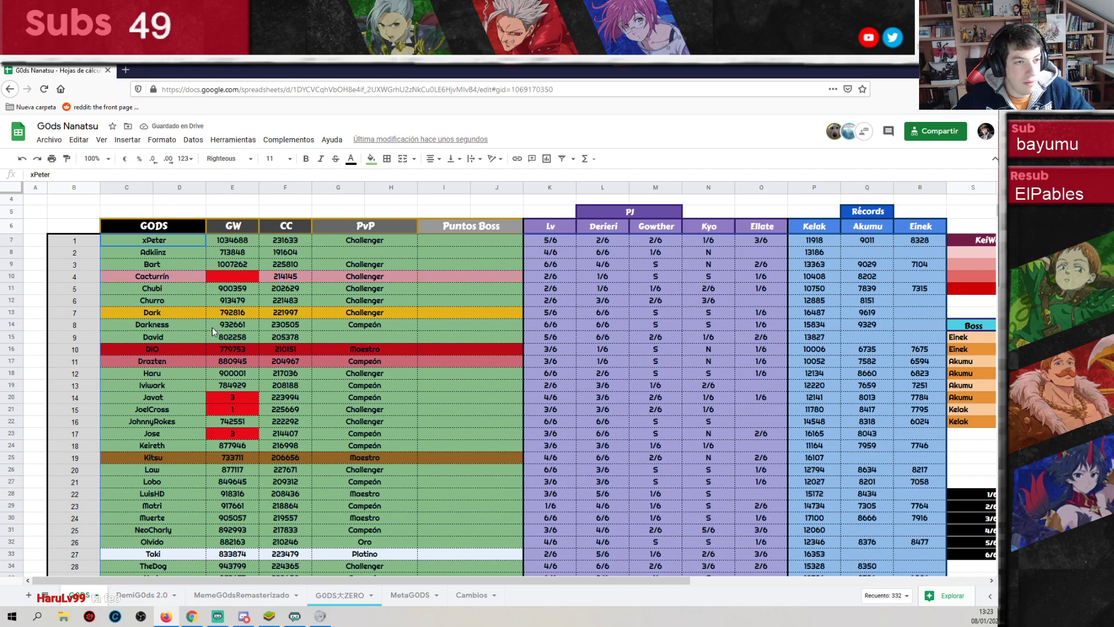
# - Undo the alphabetical sort of the member table
pyautogui.hotkey('ctrl', 'z')
pyautogui.scroll(-5, 191, 255)
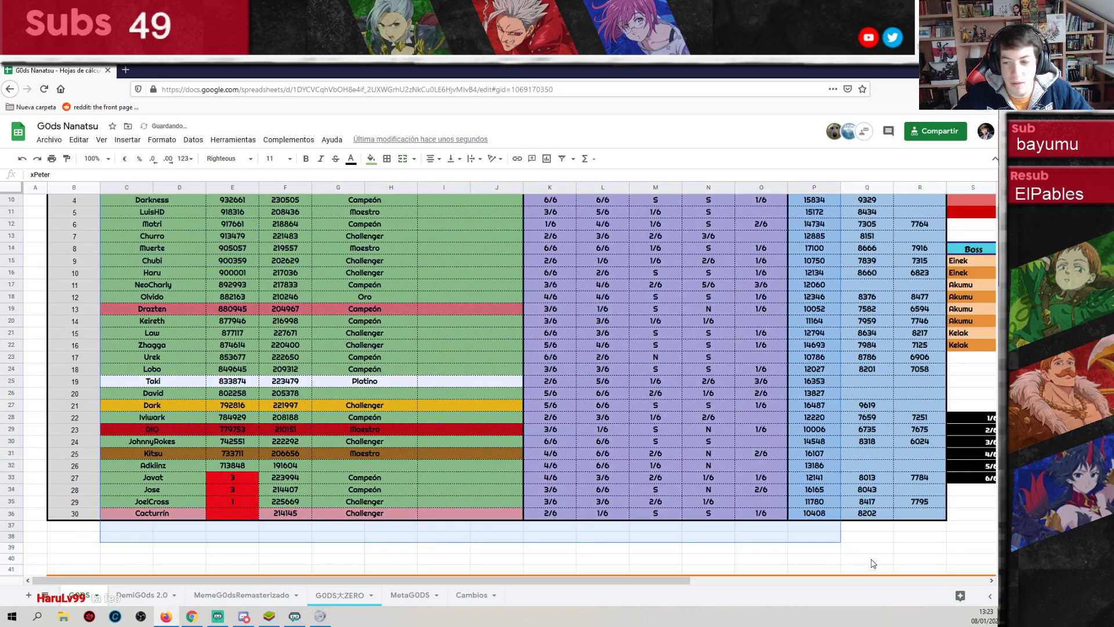
pyautogui.scroll(5, 231, 285)
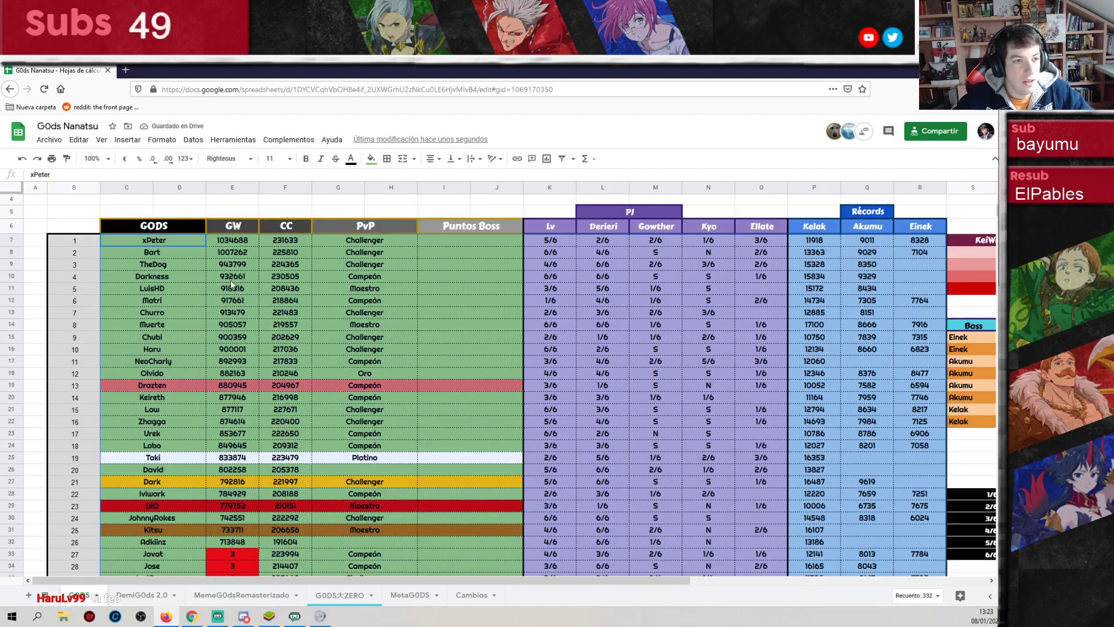
# - Reapply the A → Z sort by column C to the range C7:R36
pyautogui.rightClick(166, 256)
pyautogui.click(357, 405)
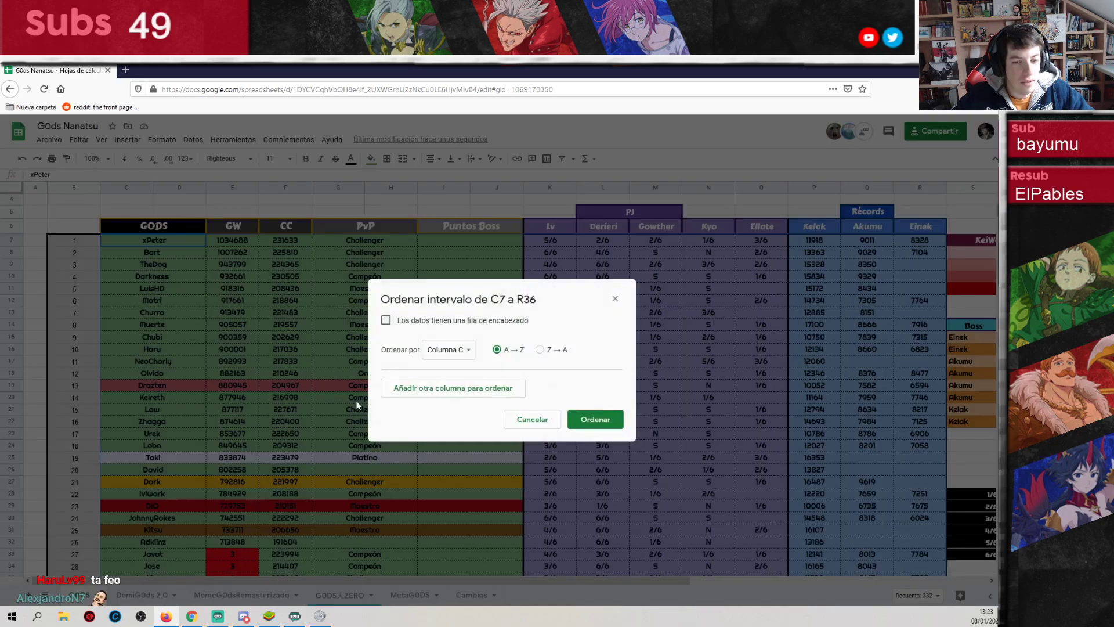
pyautogui.click(588, 417)
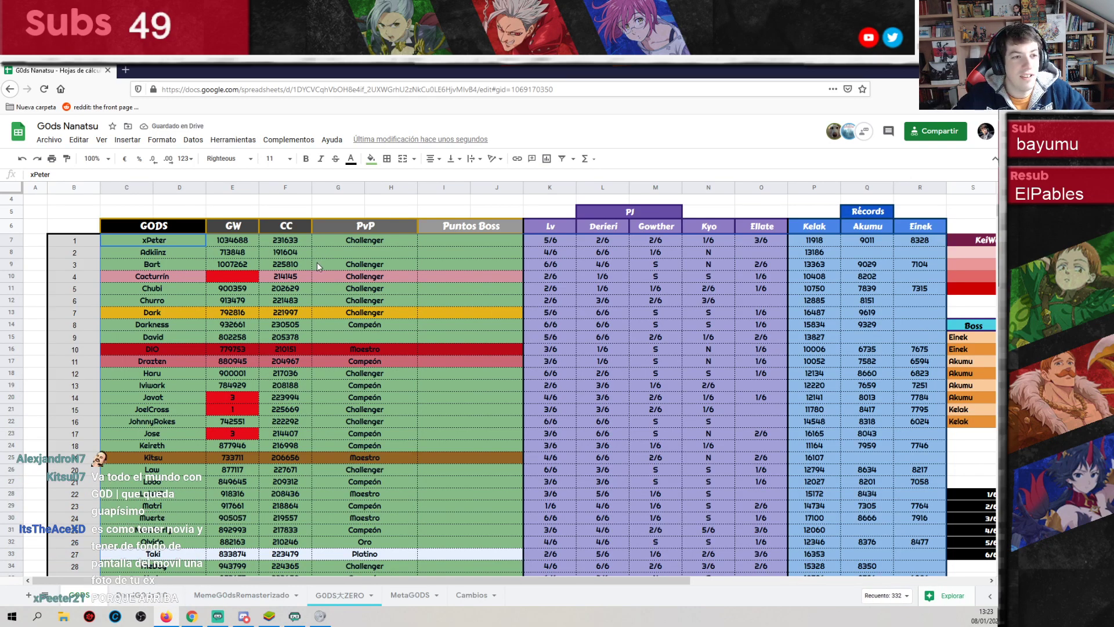
# - Capitalize the initial letter of the first member's name in cell C7
pyautogui.scroll(-1, 319, 272)
pyautogui.scroll(1, 320, 276)
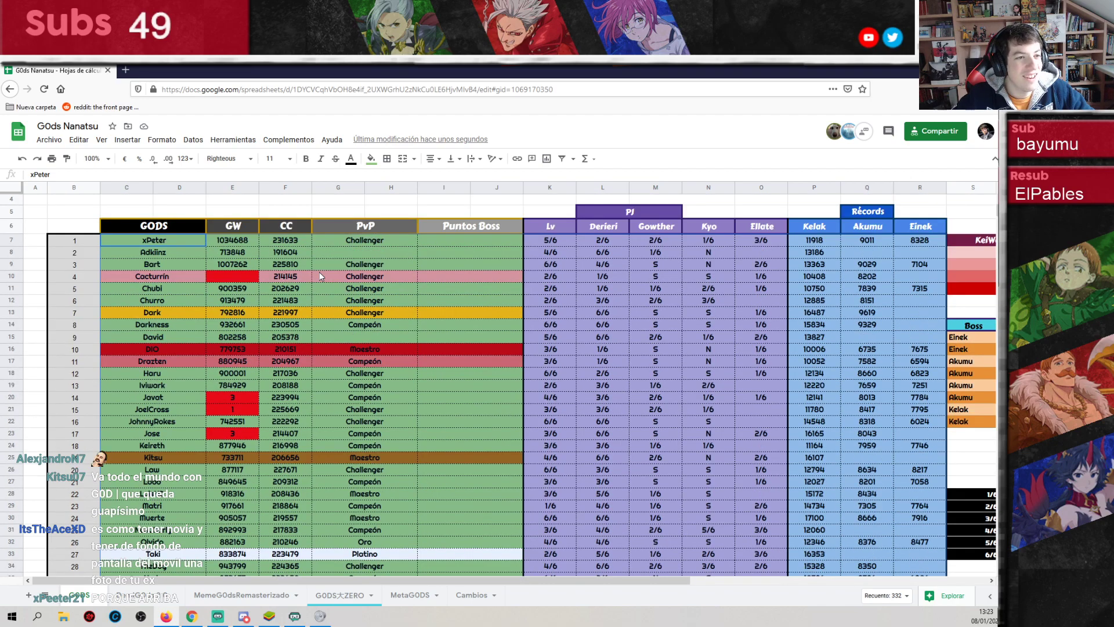
pyautogui.scroll(-1, 320, 277)
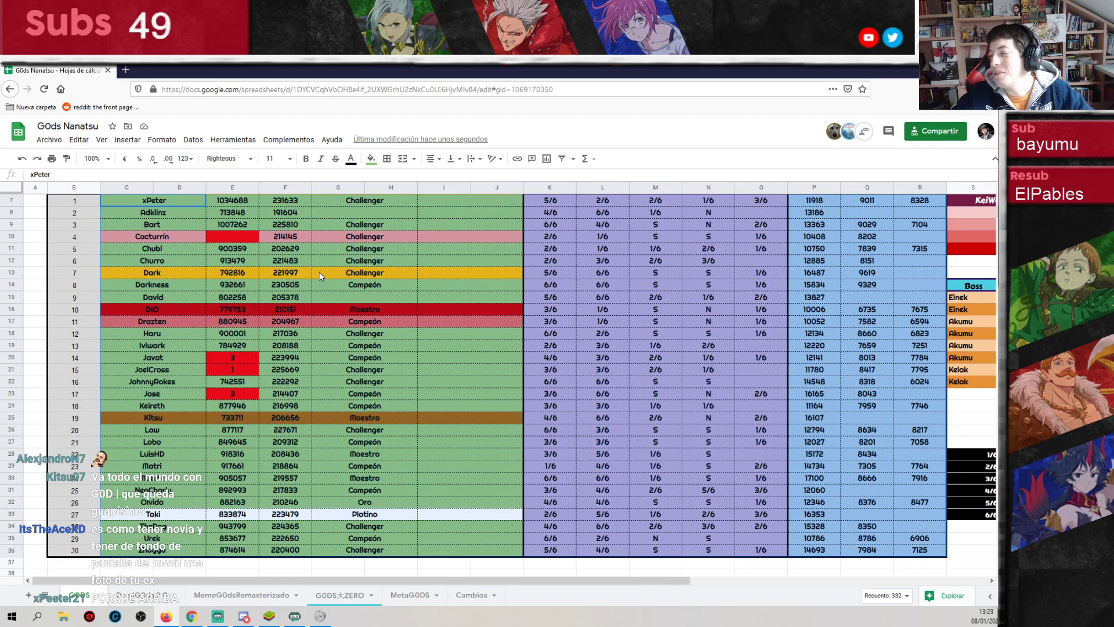
pyautogui.scroll(1, 320, 277)
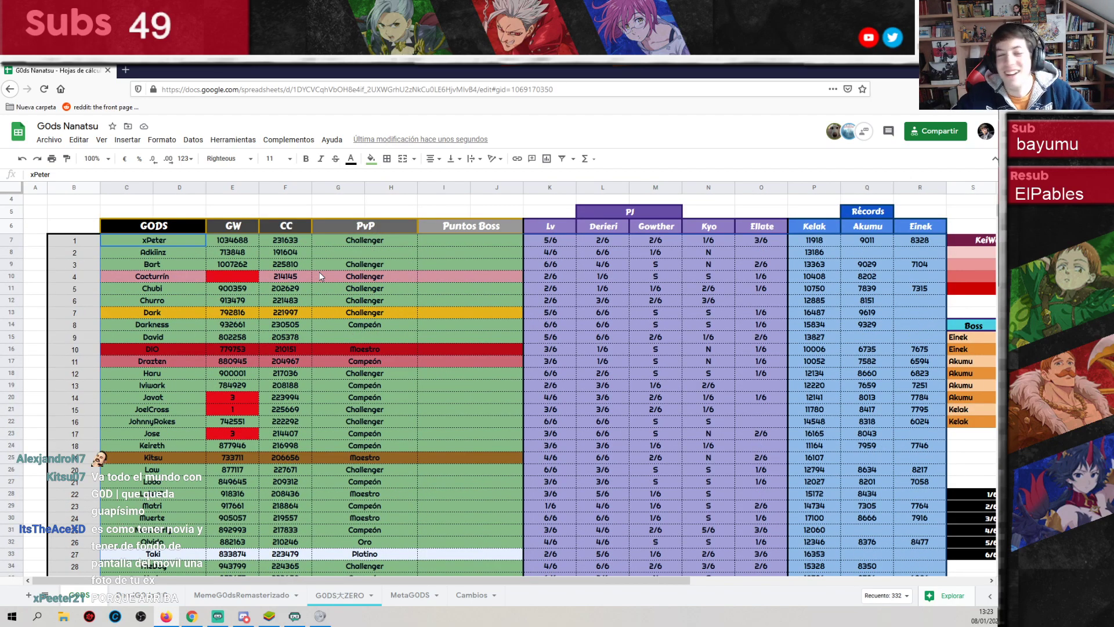
pyautogui.click(154, 245)
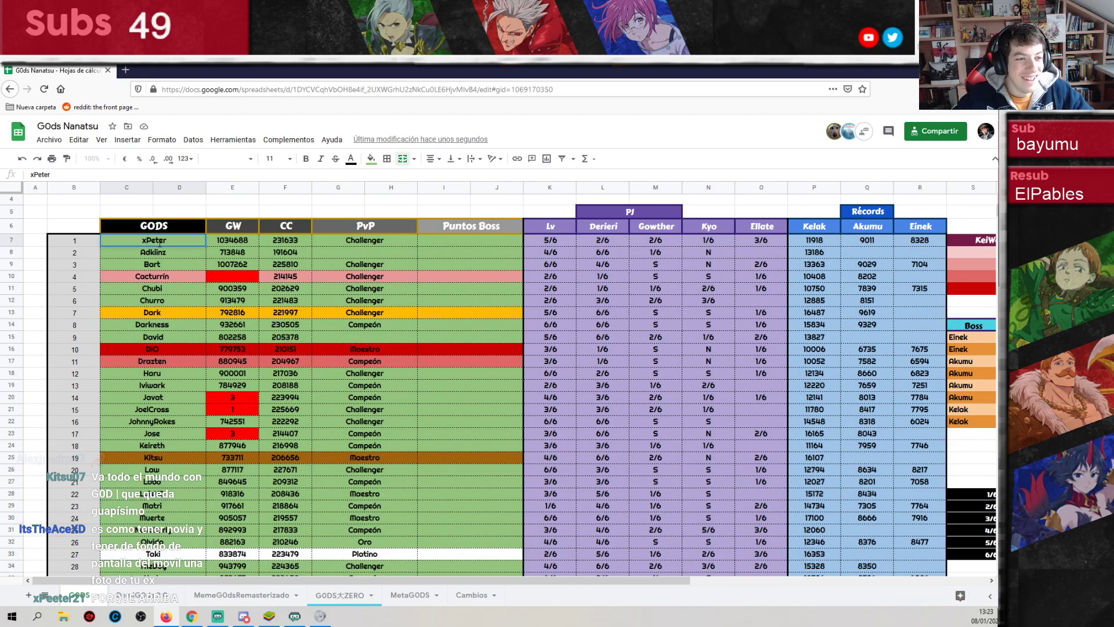
pyautogui.hotkey('ctrl', 'z')
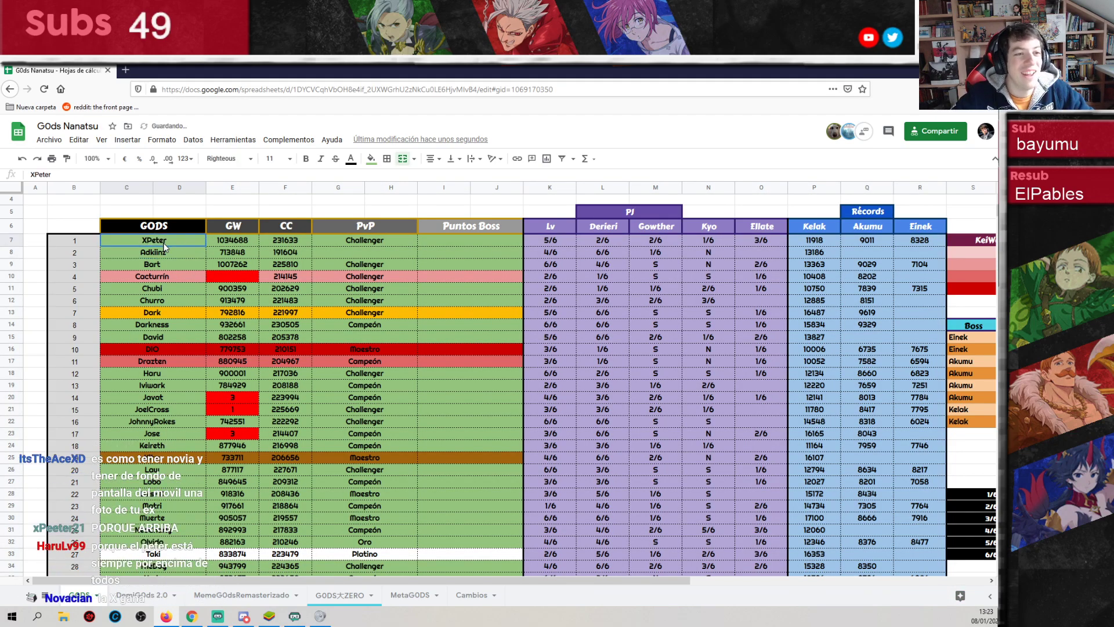
# - Sort C7:R36 by column C, A → Z, once more and restore the lowercase initial of the first member's name in C7
pyautogui.scroll(-1, 168, 242)
pyautogui.hotkey('ctrl', 'a')
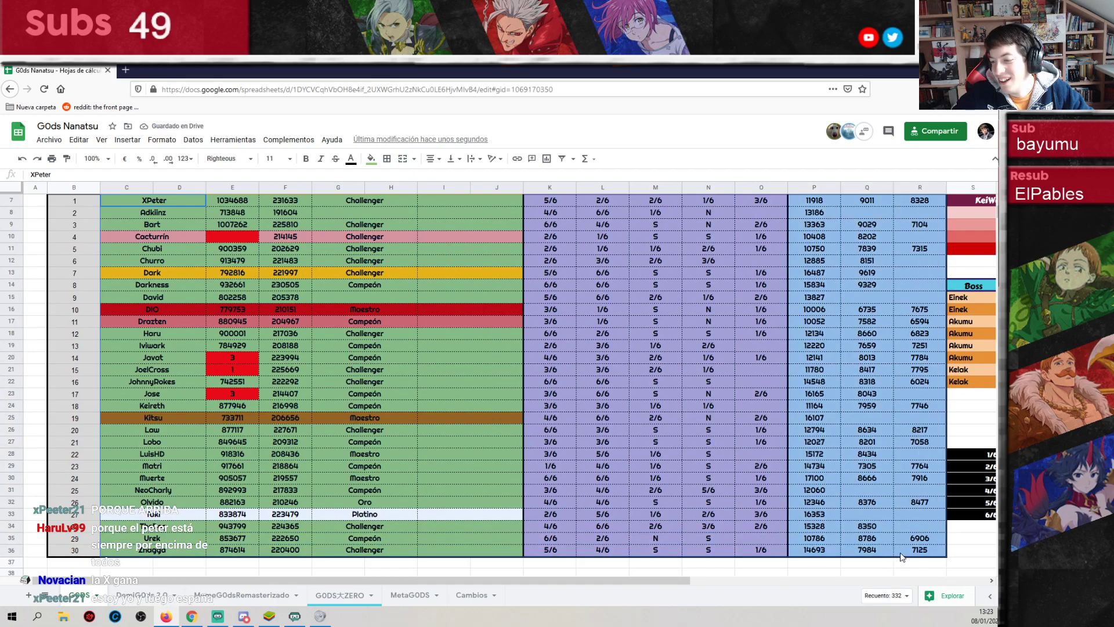
pyautogui.scroll(1, 232, 270)
pyautogui.rightClick(232, 270)
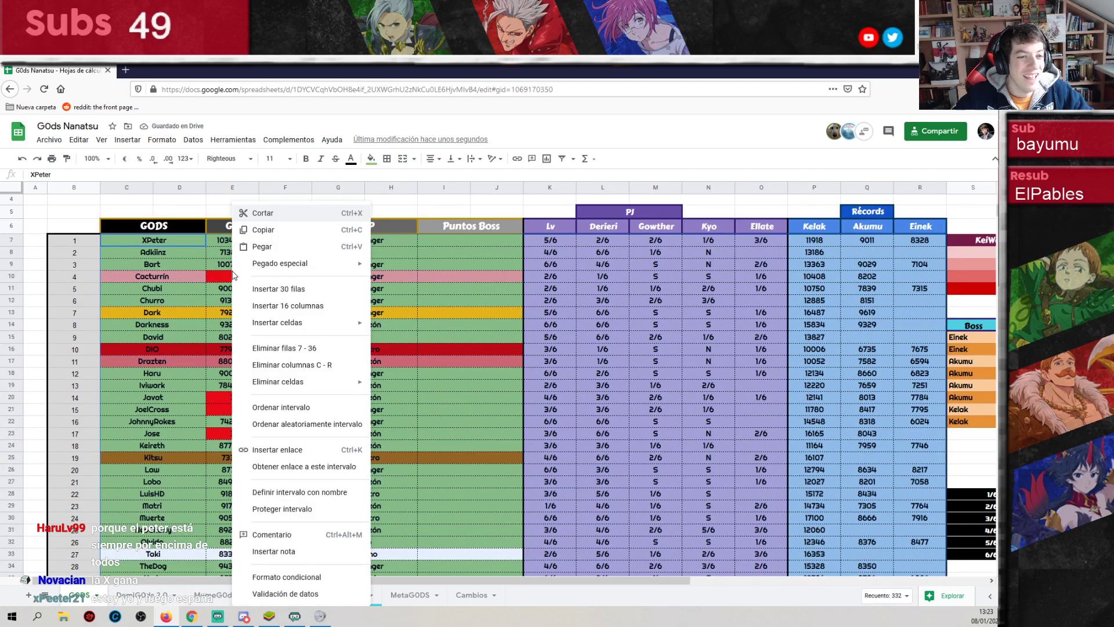
pyautogui.click(303, 403)
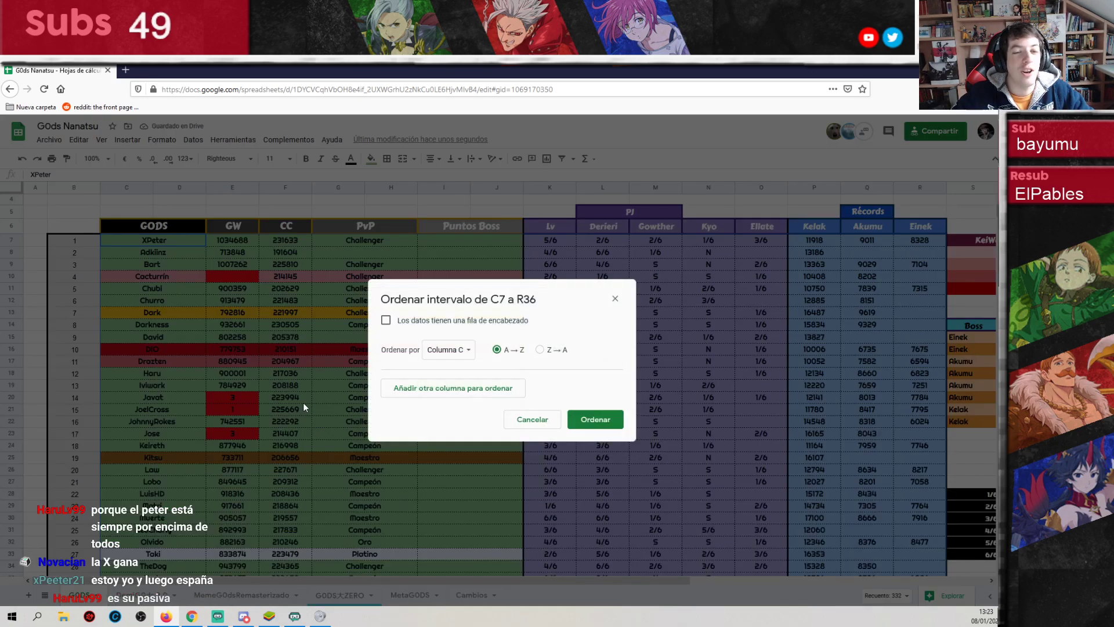
pyautogui.click(592, 418)
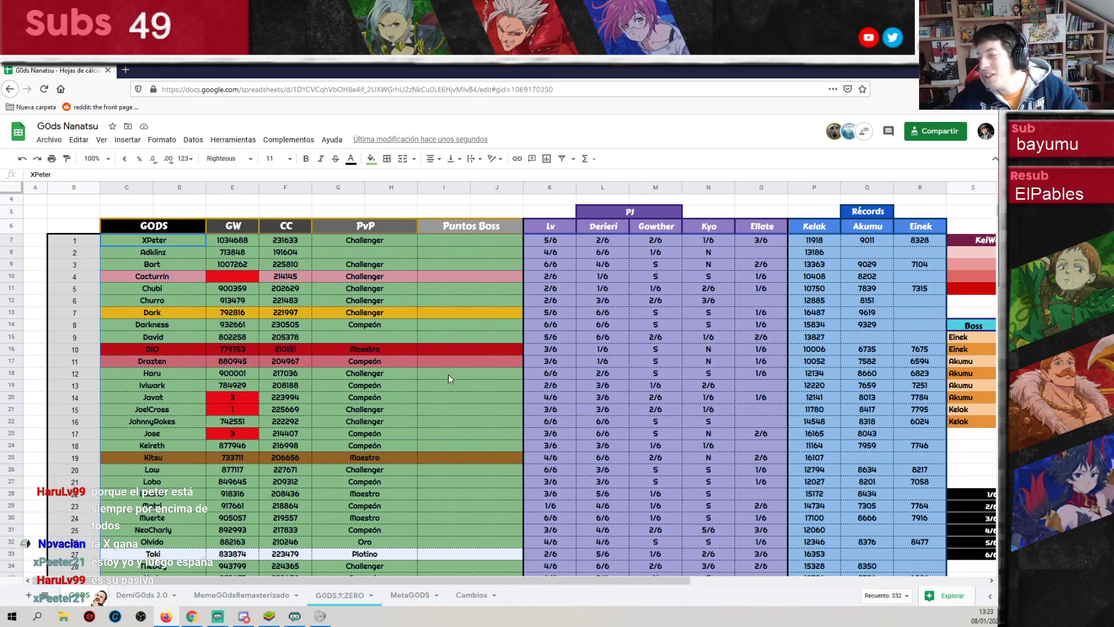
pyautogui.click(150, 241)
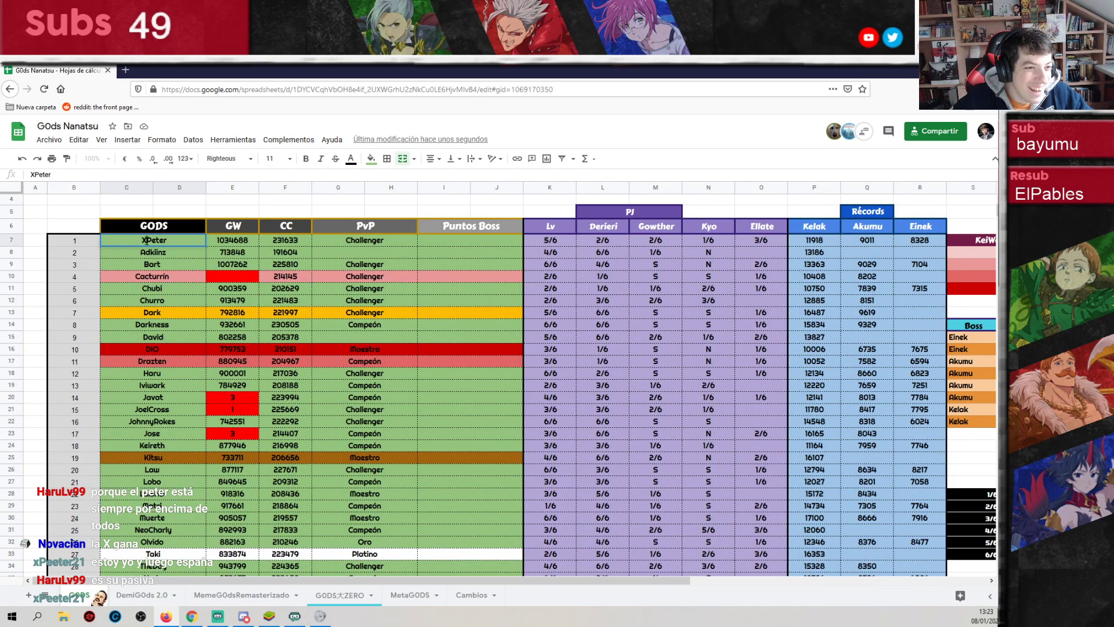
# - Look up the rank 27 member's points in the BlueStacks ranking and enter 9185 as their Puntos Boss in row 20 of the spreadsheet
pyautogui.hotkey('alt', 'Tab')
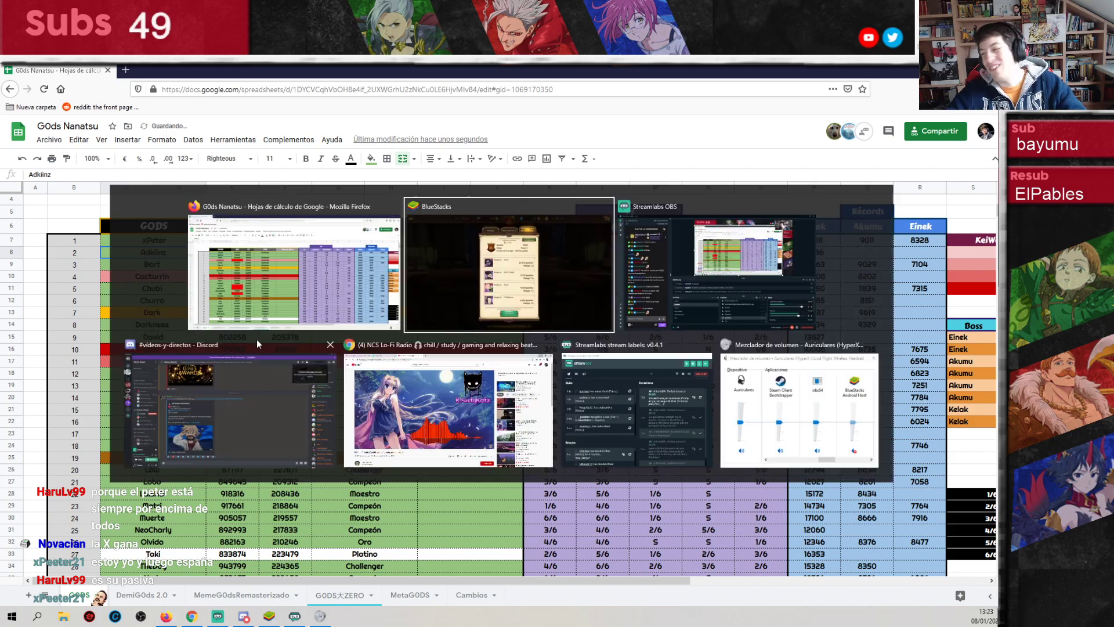
pyautogui.hotkey('alt', 'Tab')
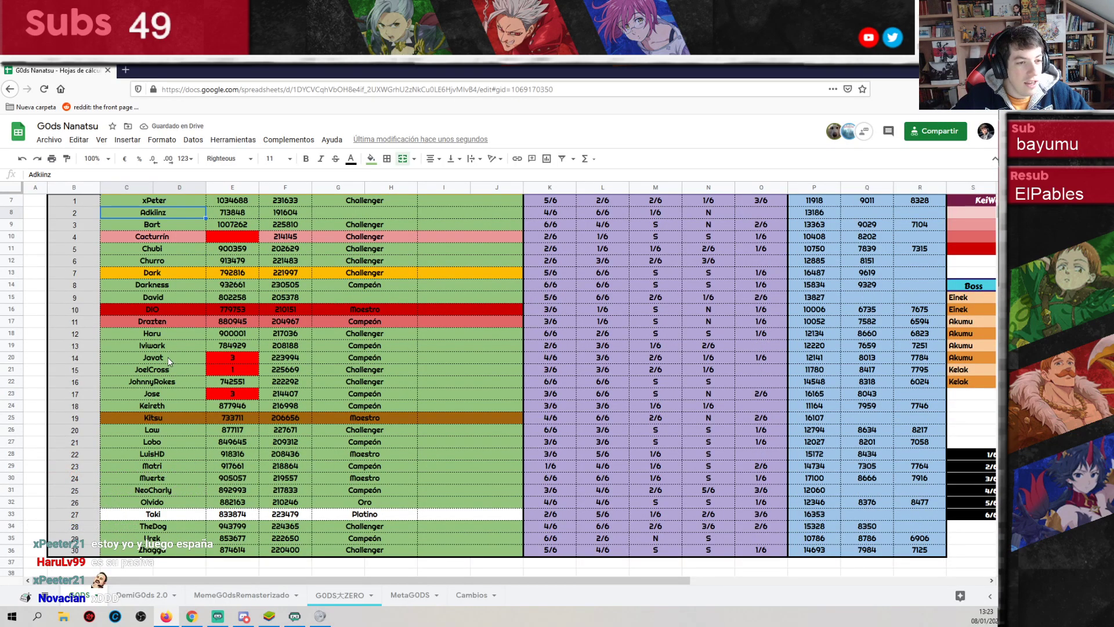
pyautogui.click(422, 360)
pyautogui.hotkey('alt', 'Tab')
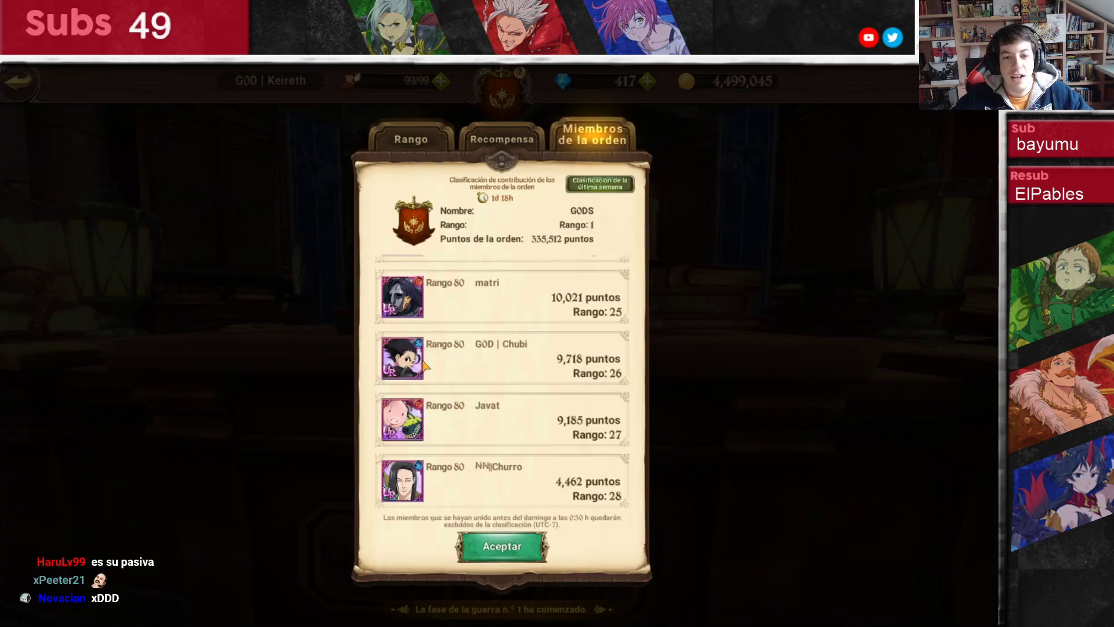
pyautogui.hotkey('alt', 'Tab')
pyautogui.write('9185')
pyautogui.press('Return')
pyautogui.scroll(2, 426, 361)
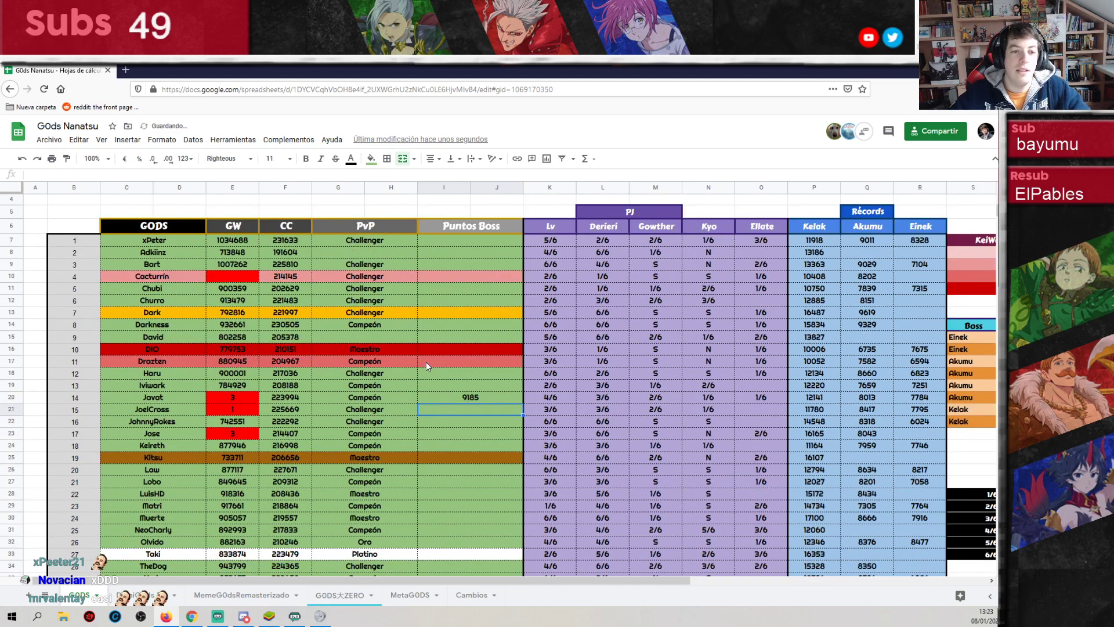
pyautogui.click(486, 402)
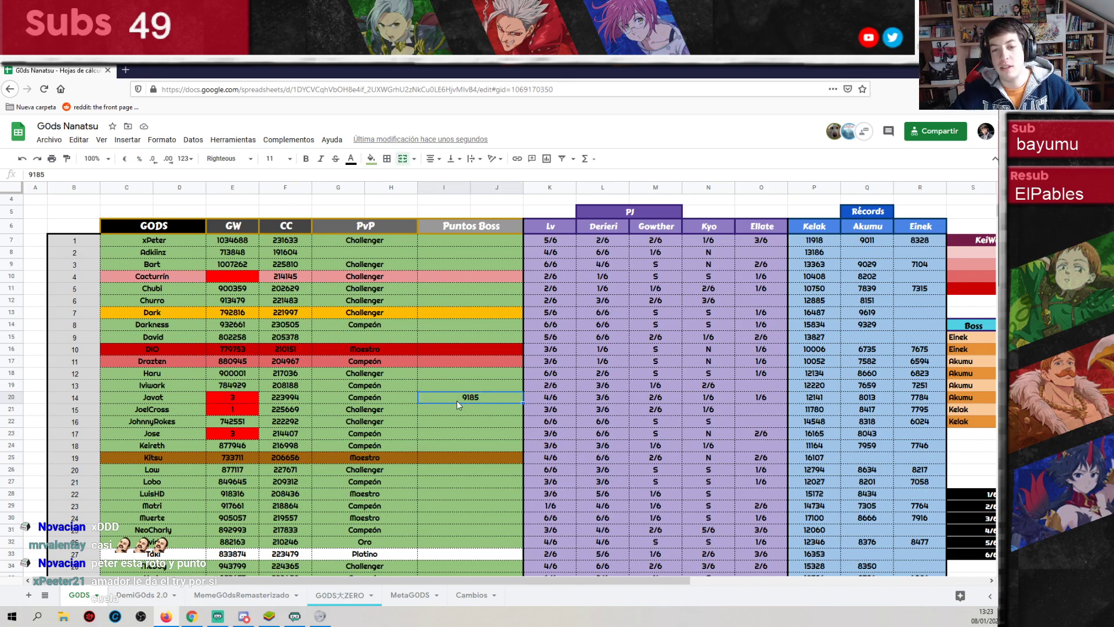
# - Look up the rank 26 member's points in the BlueStacks ranking and enter 9718 as their Puntos Boss in row 11
pyautogui.click(241, 400)
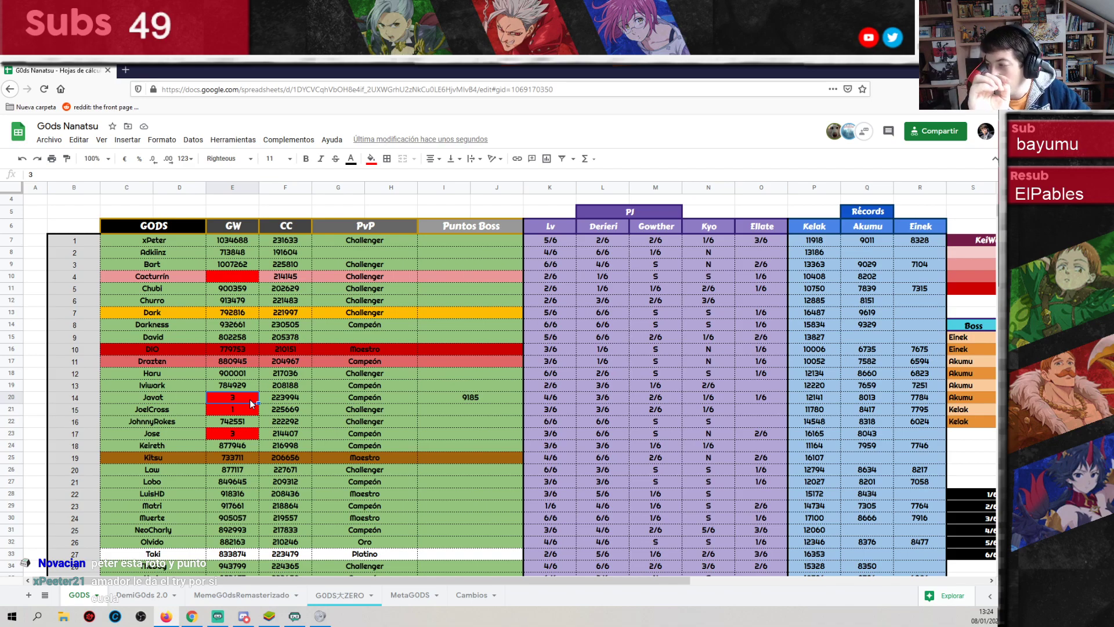
pyautogui.hotkey('alt', 'Tab')
pyautogui.scroll(-2, 538, 434)
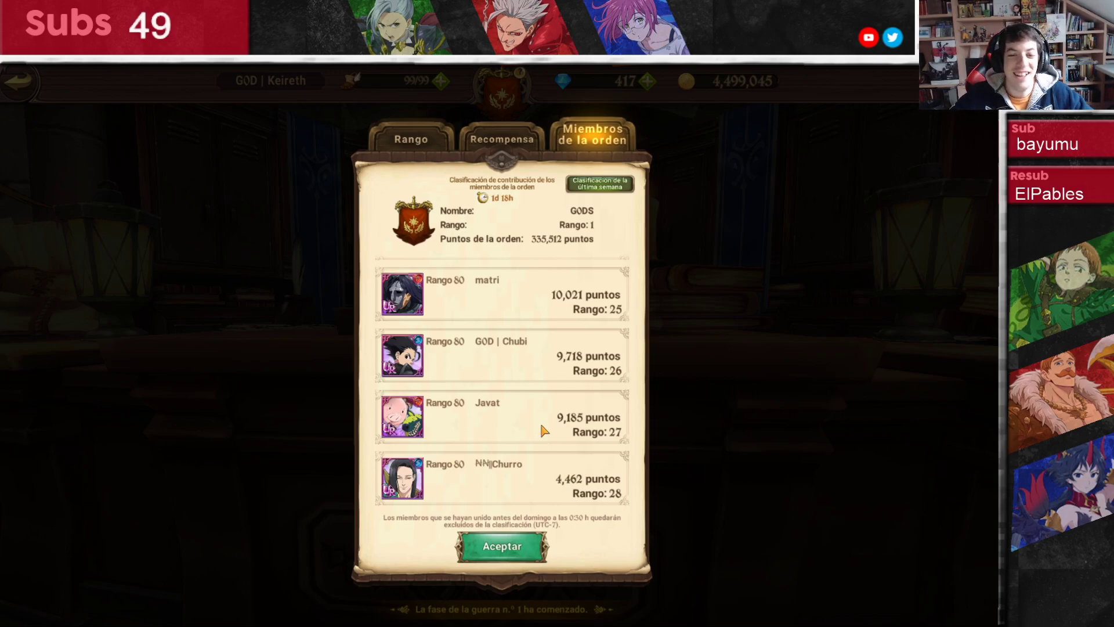
pyautogui.hotkey('alt', 'Tab')
pyautogui.scroll(-1, 358, 294)
pyautogui.scroll(1, 358, 295)
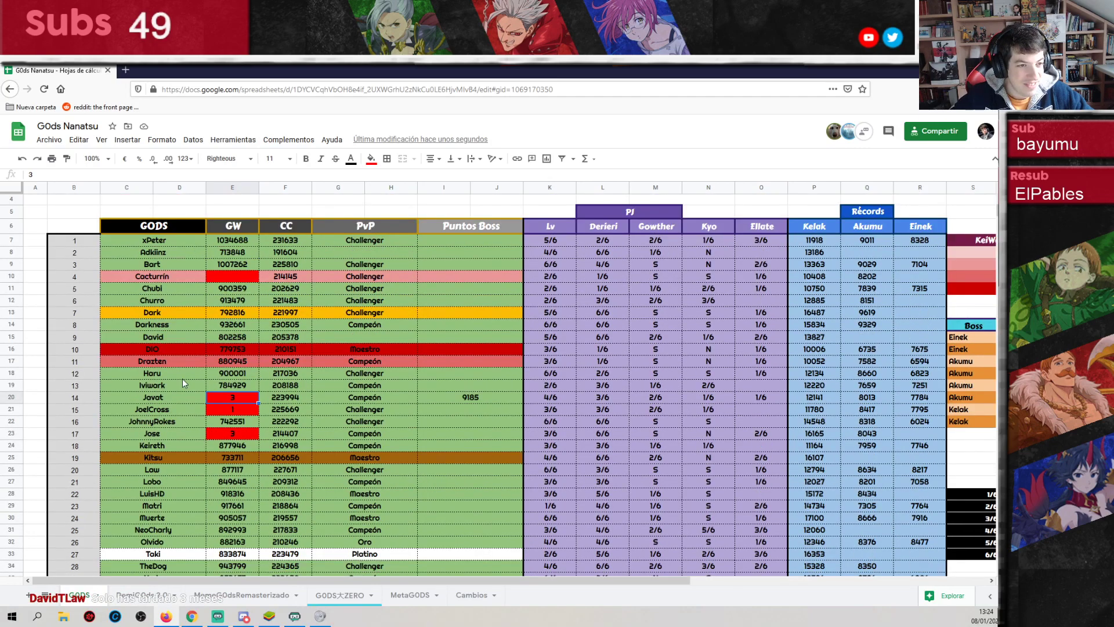
pyautogui.hotkey('alt', 'Tab')
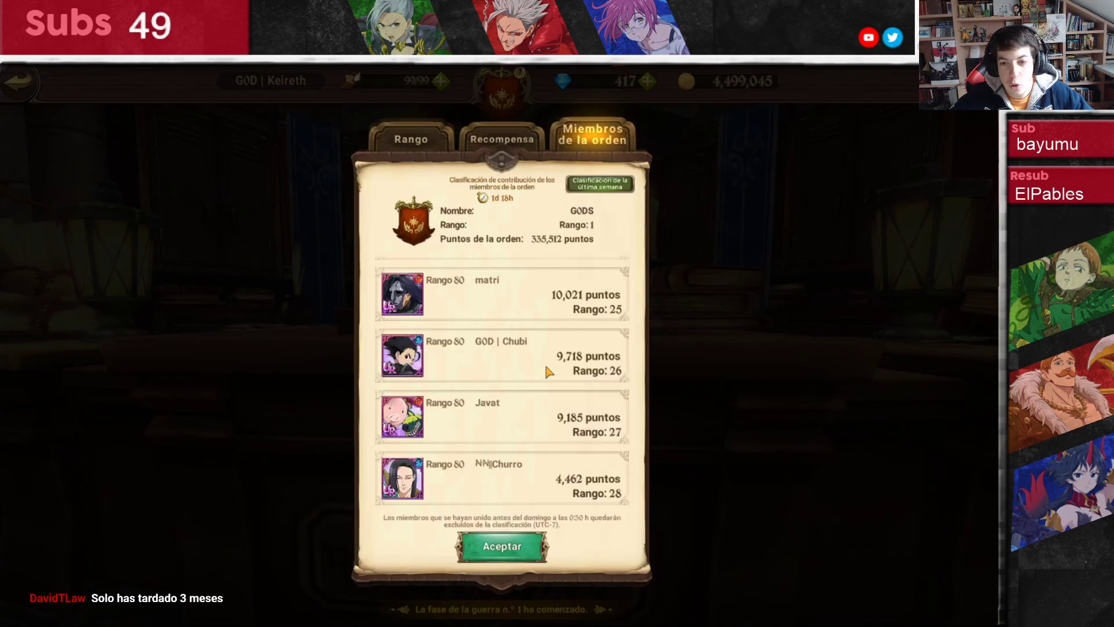
pyautogui.hotkey('alt', 'Tab')
pyautogui.write('9718')
pyautogui.press('Return')
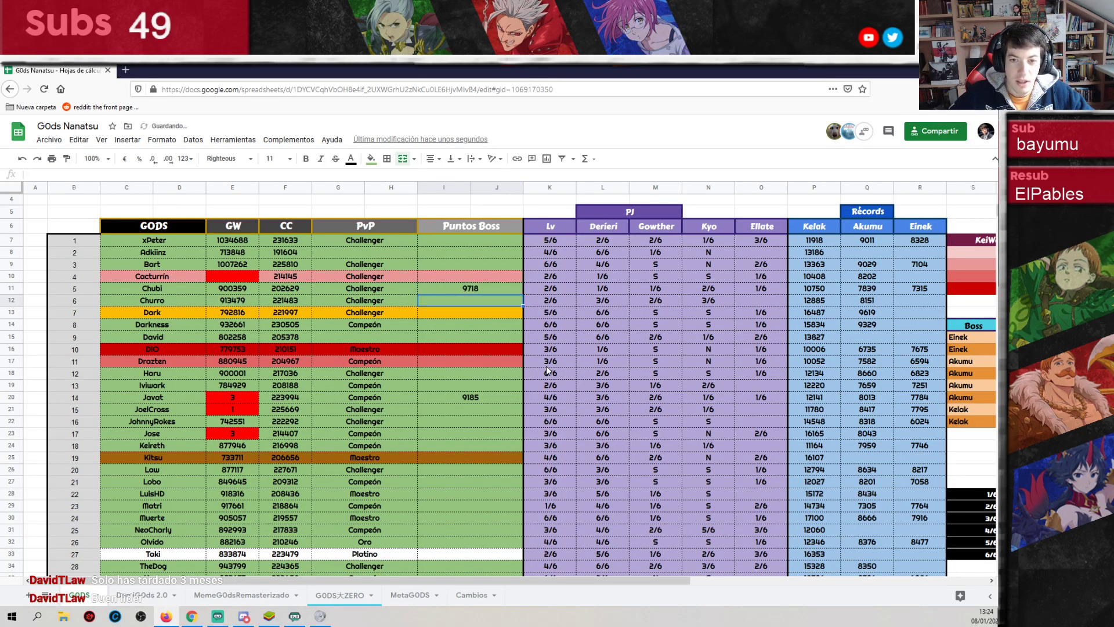
pyautogui.click(468, 289)
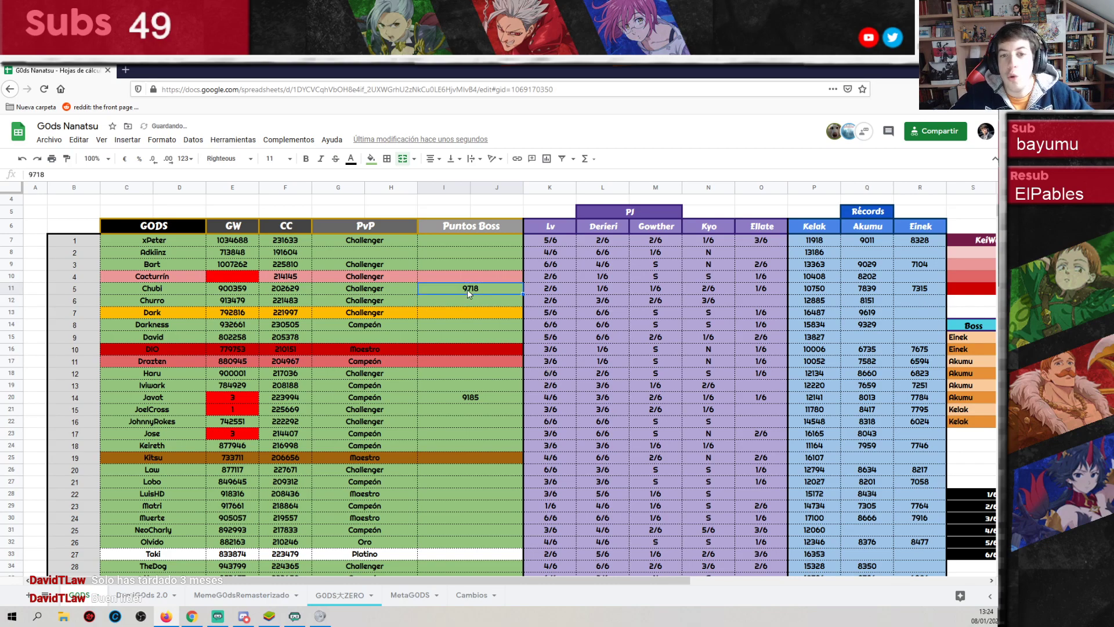
pyautogui.click(603, 290)
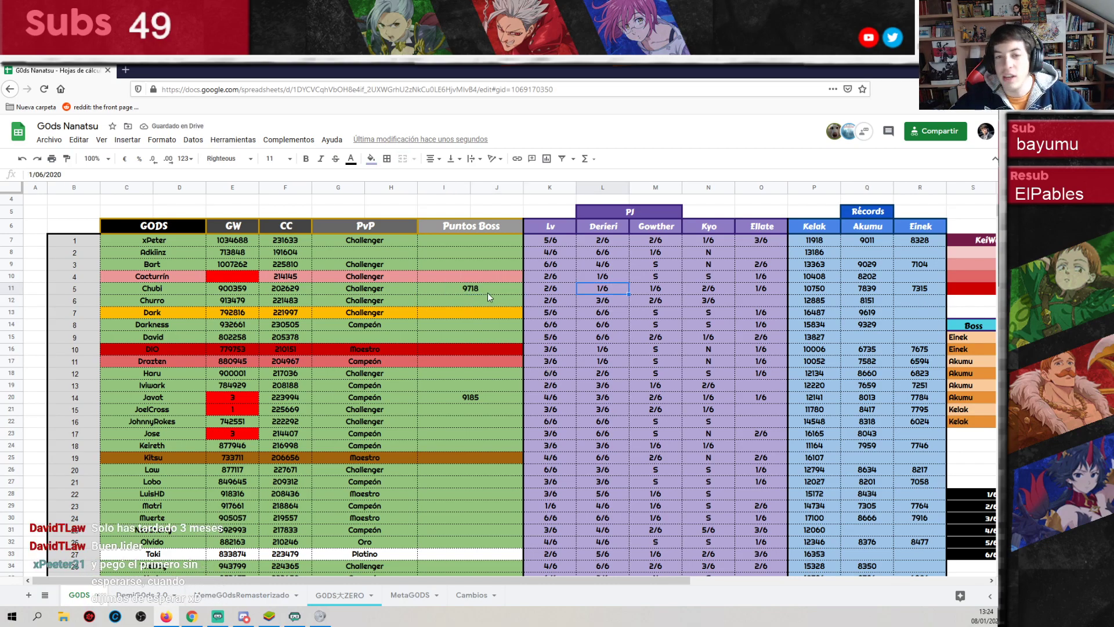
# - Check the rank 25 member's points in the BlueStacks ranking and return to the spreadsheet to review the member rows
pyautogui.hotkey('alt', 'Tab')
pyautogui.moveTo(524, 329); pyautogui.dragTo(522, 383)
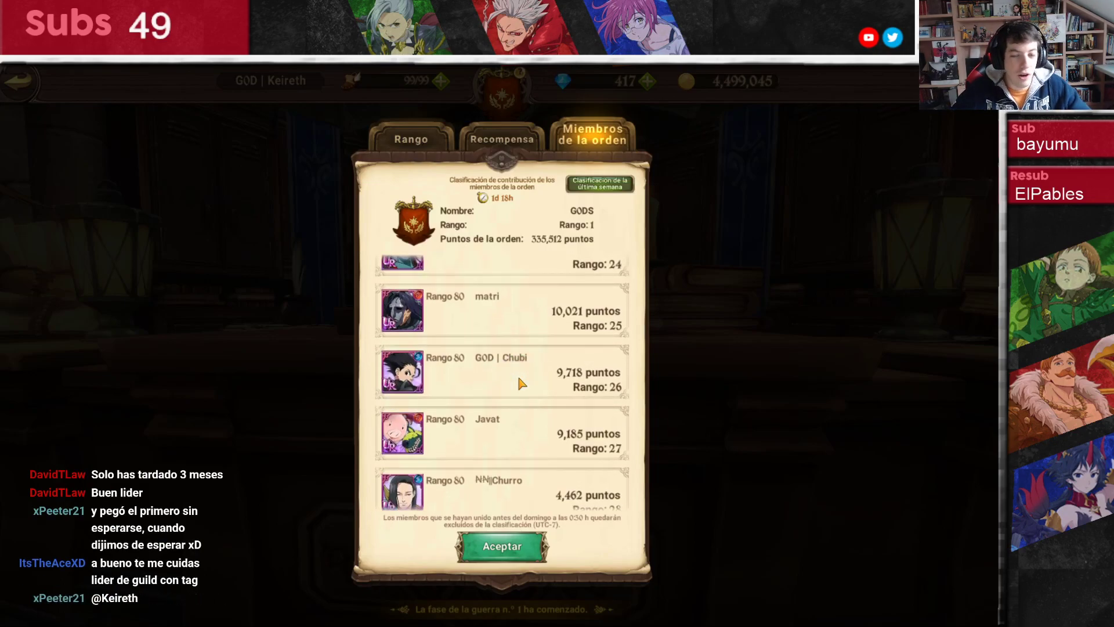
pyautogui.hotkey('alt', 'Tab')
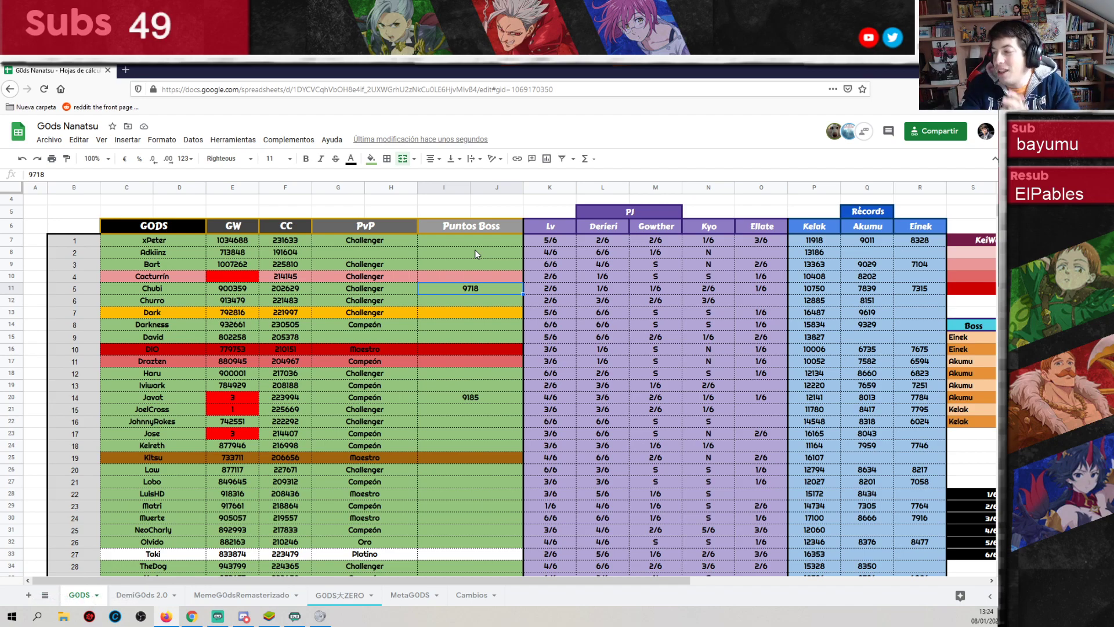
pyautogui.scroll(-1, 818, 340)
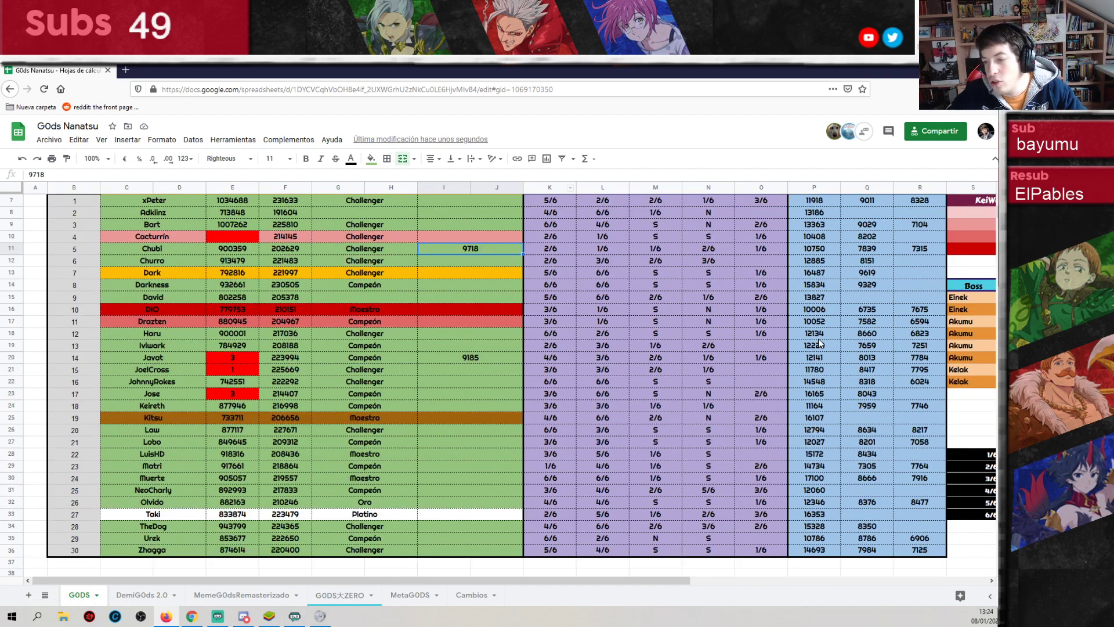
pyautogui.scroll(1, 817, 352)
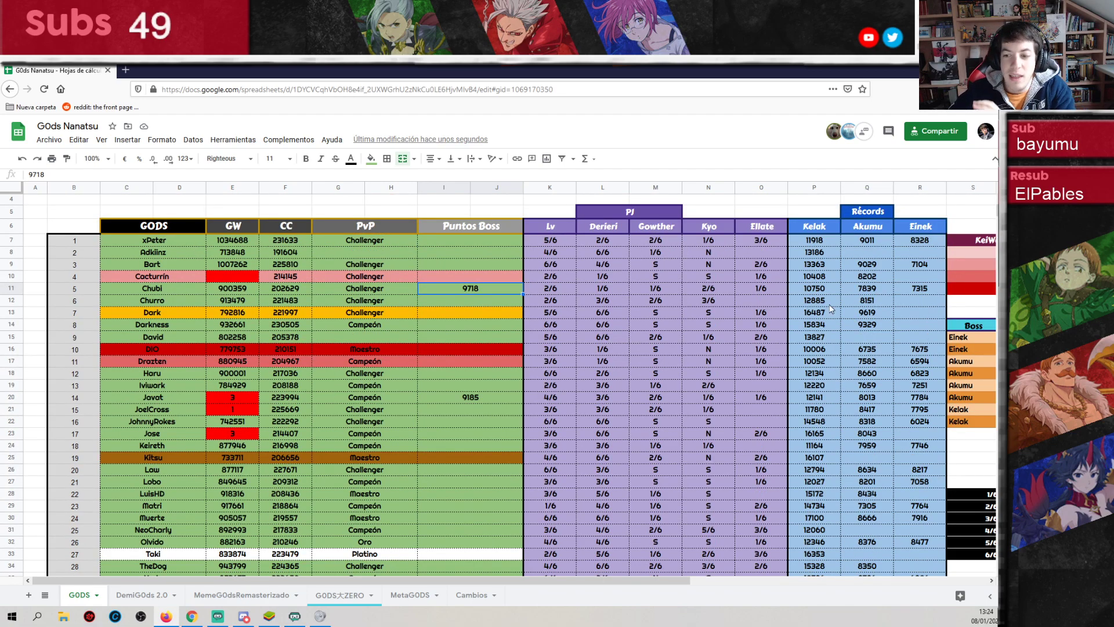
# - Examine the MINIMO, OK and NOICE thresholds in the PUNTUACIÓN ORIENTATIVA KELAK table, then return to the member rows
pyautogui.scroll(-1, 831, 308)
pyautogui.scroll(1, 831, 309)
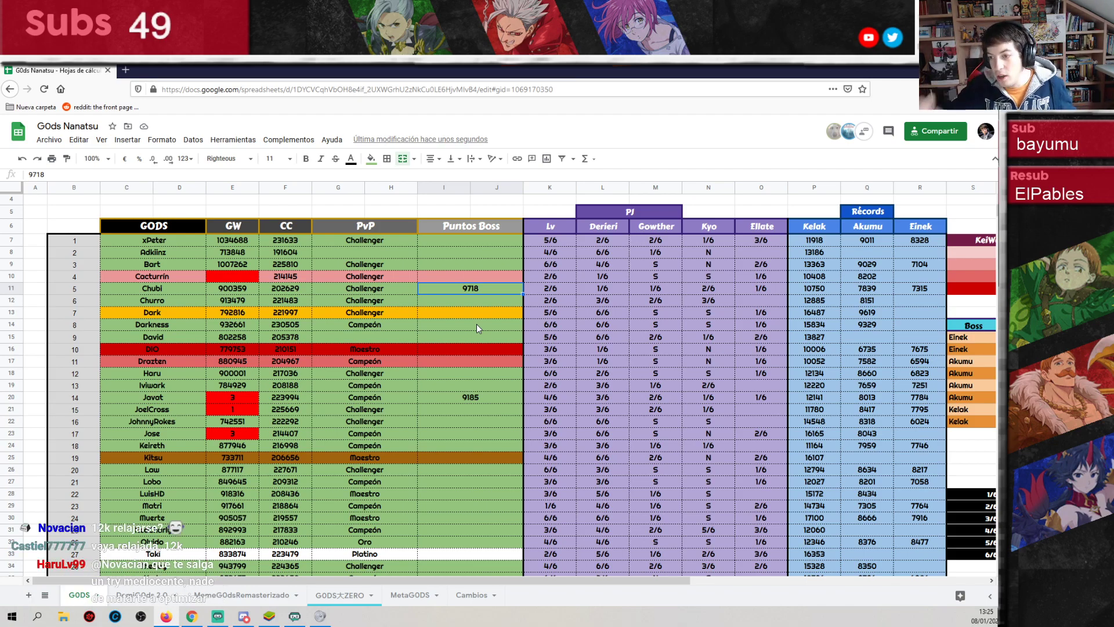
pyautogui.scroll(-2, 479, 322)
pyautogui.moveTo(683, 583); pyautogui.dragTo(832, 582)
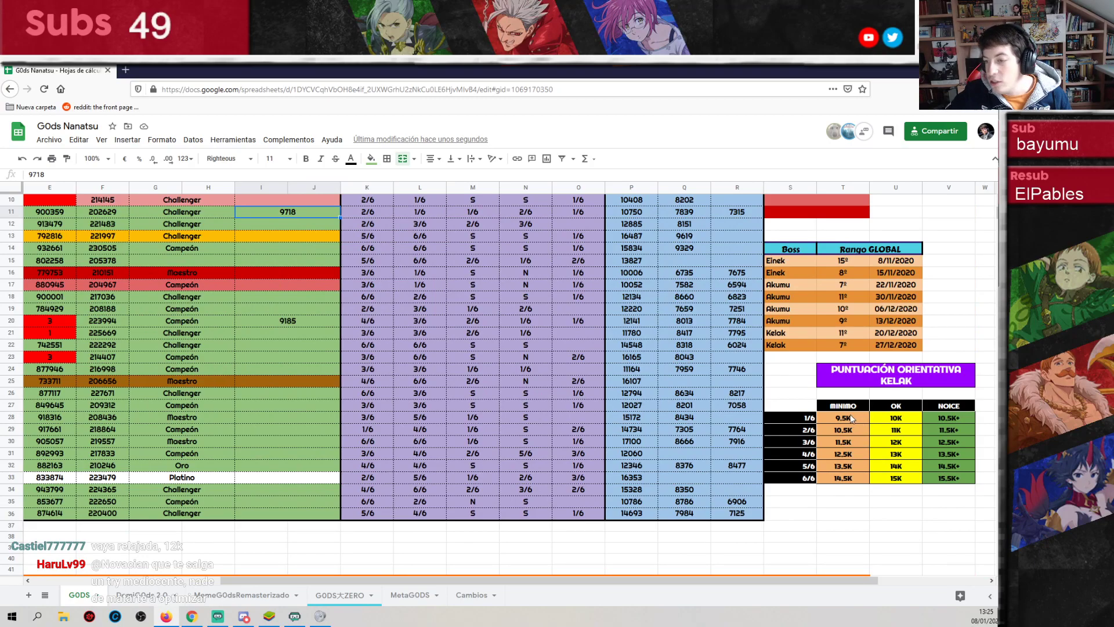
pyautogui.moveTo(908, 408); pyautogui.dragTo(900, 473)
pyautogui.moveTo(843, 406); pyautogui.dragTo(843, 478)
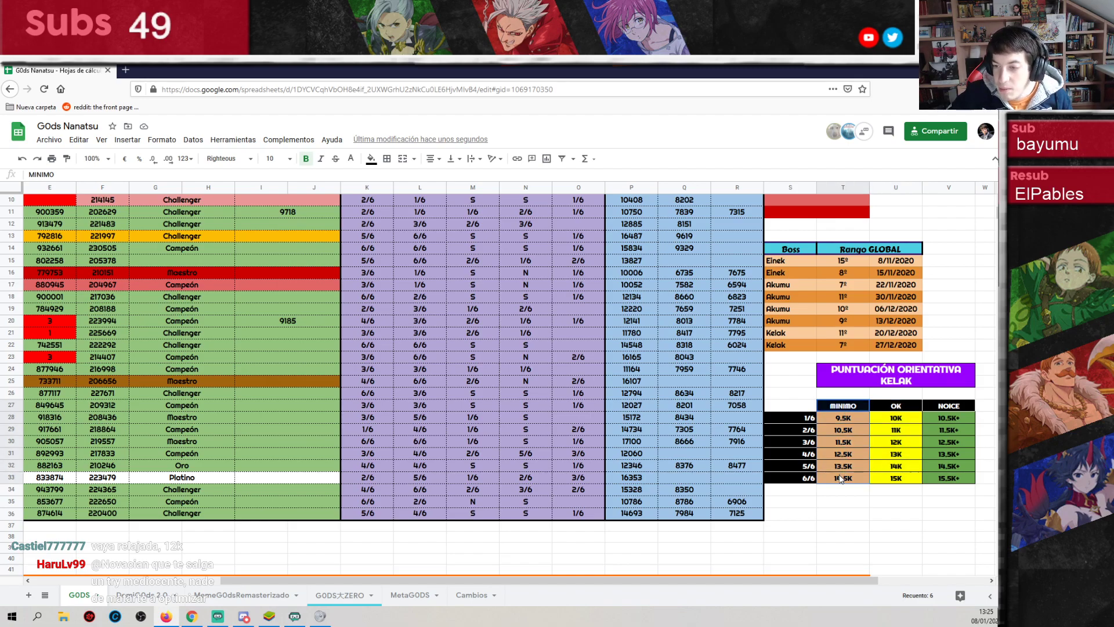
pyautogui.moveTo(847, 408); pyautogui.dragTo(846, 479)
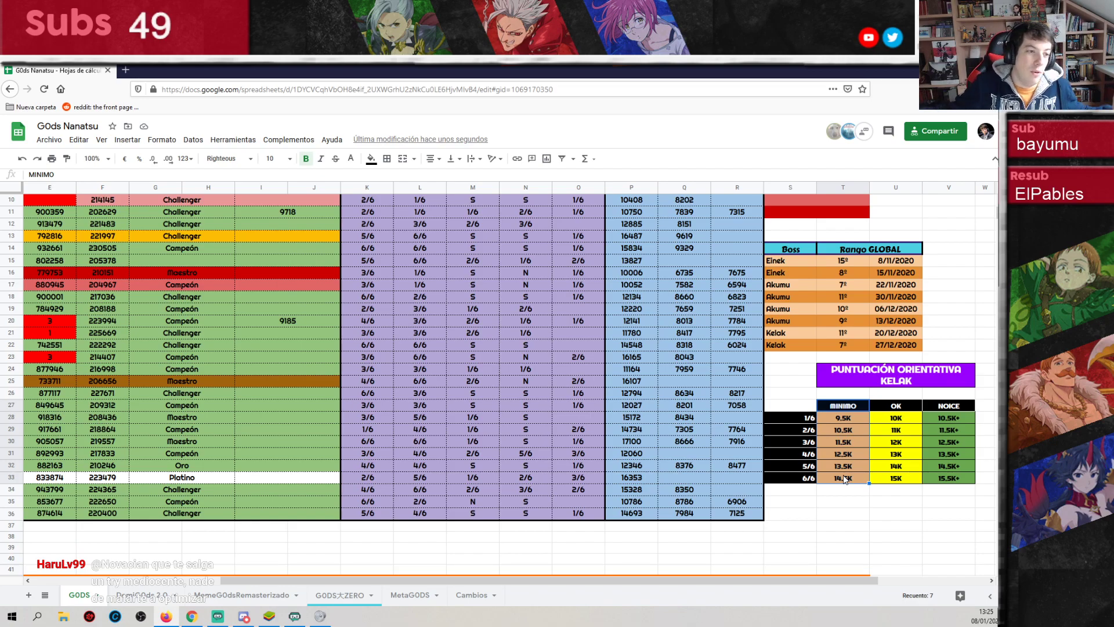
pyautogui.click(845, 478)
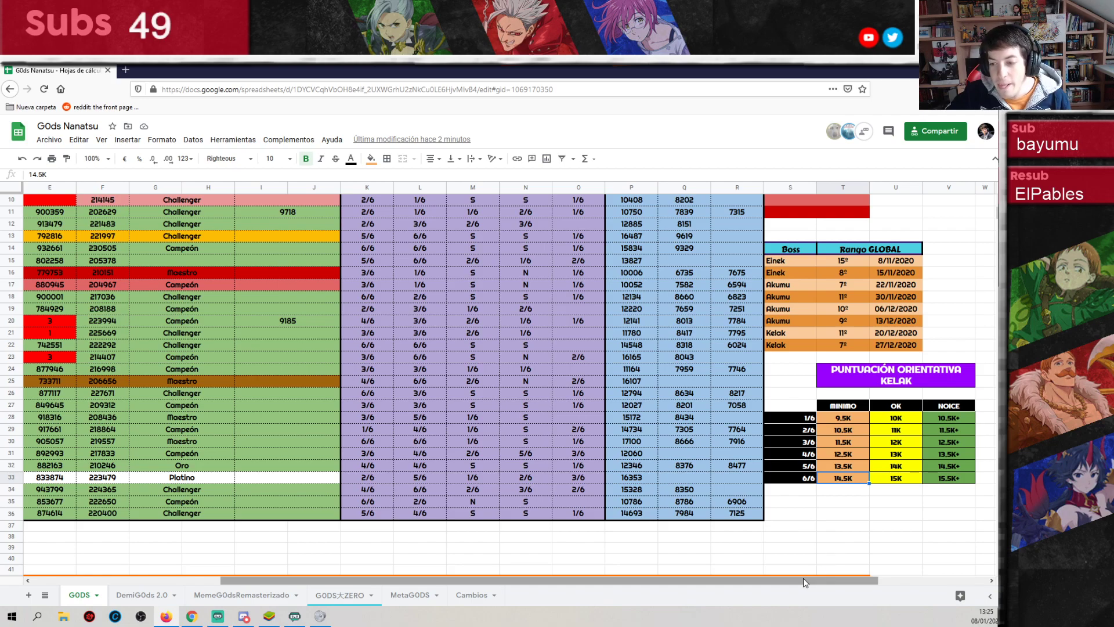
pyautogui.moveTo(836, 580); pyautogui.dragTo(647, 580)
pyautogui.scroll(2, 521, 469)
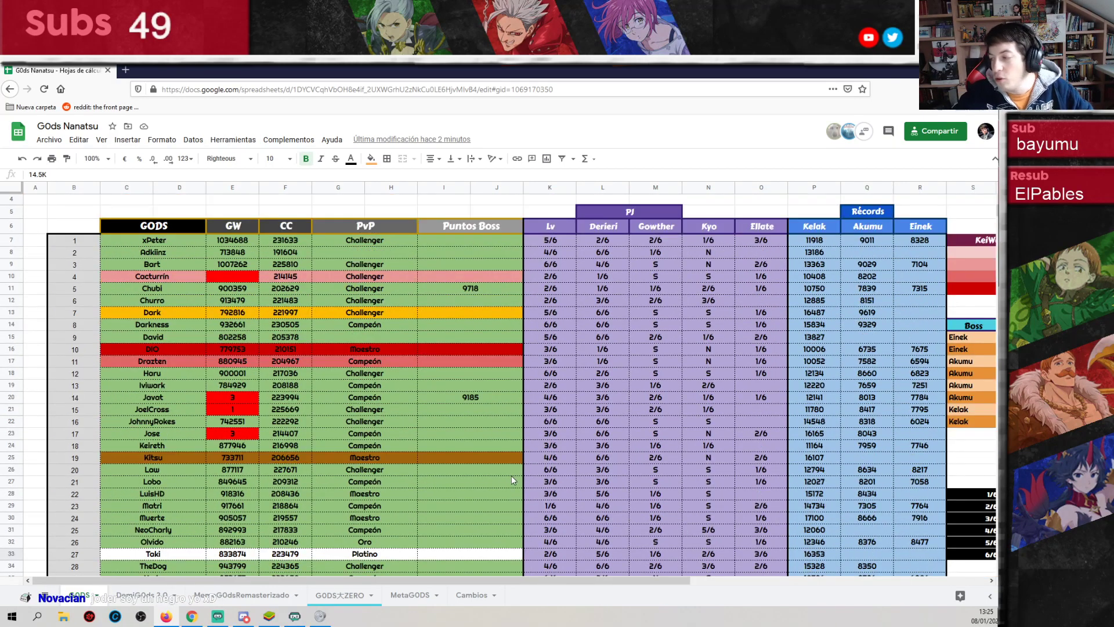
# - Switch to the BlueStacks order ranking and review the members' points from rank 27 up to rank 14
pyautogui.hotkey('alt', 'Tab')
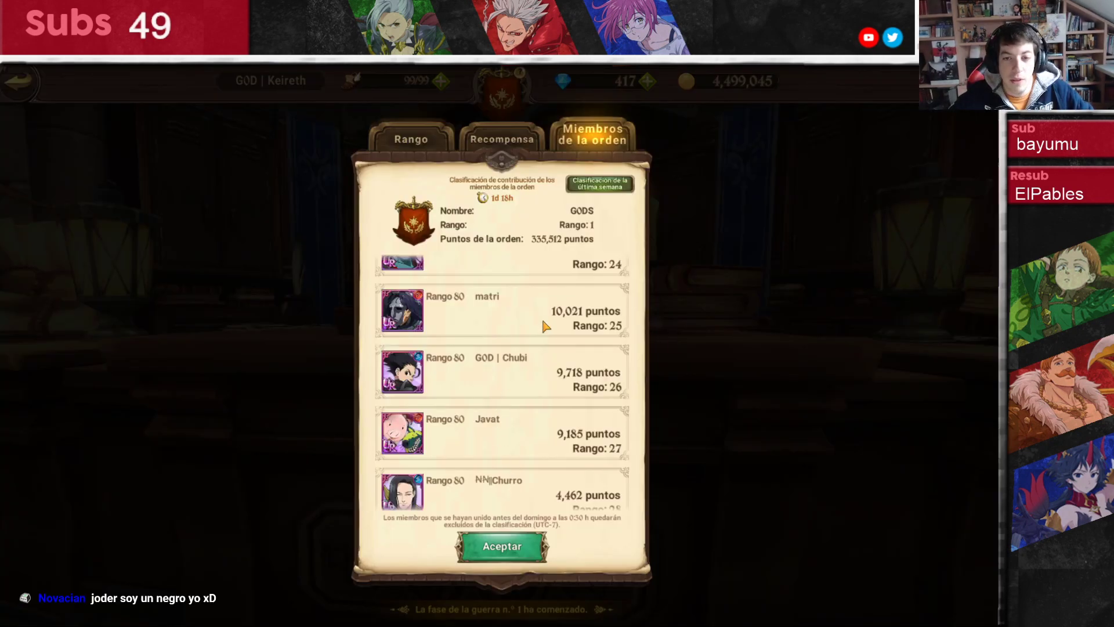
pyautogui.hotkey('alt', 'Tab')
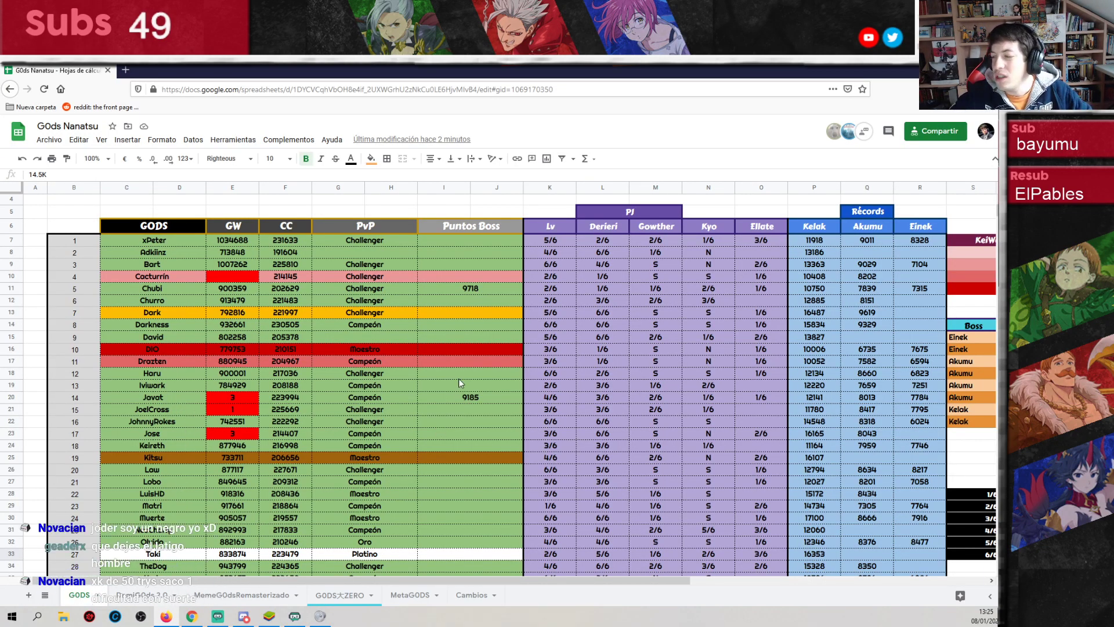
pyautogui.hotkey('alt', 'Tab')
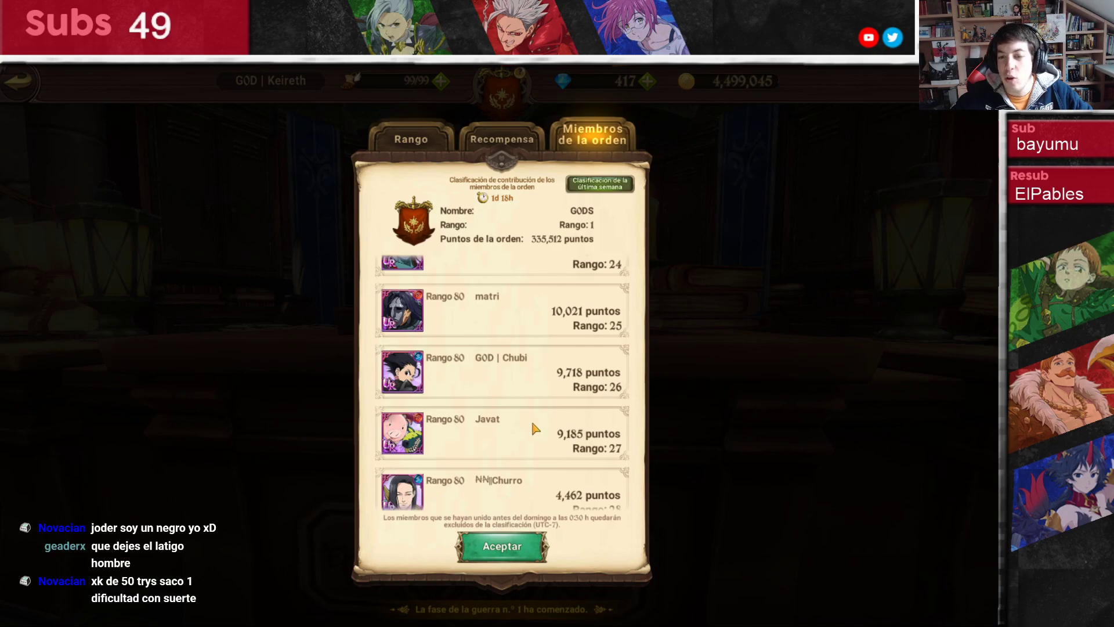
pyautogui.hotkey('alt', 'Tab')
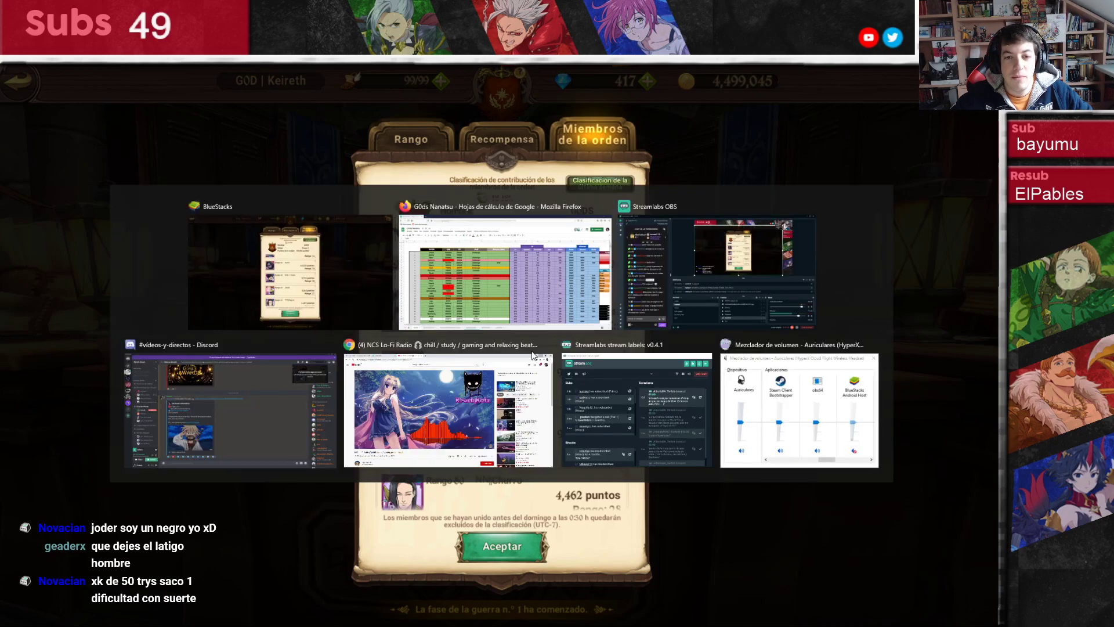
pyautogui.hotkey('alt', 'Tab')
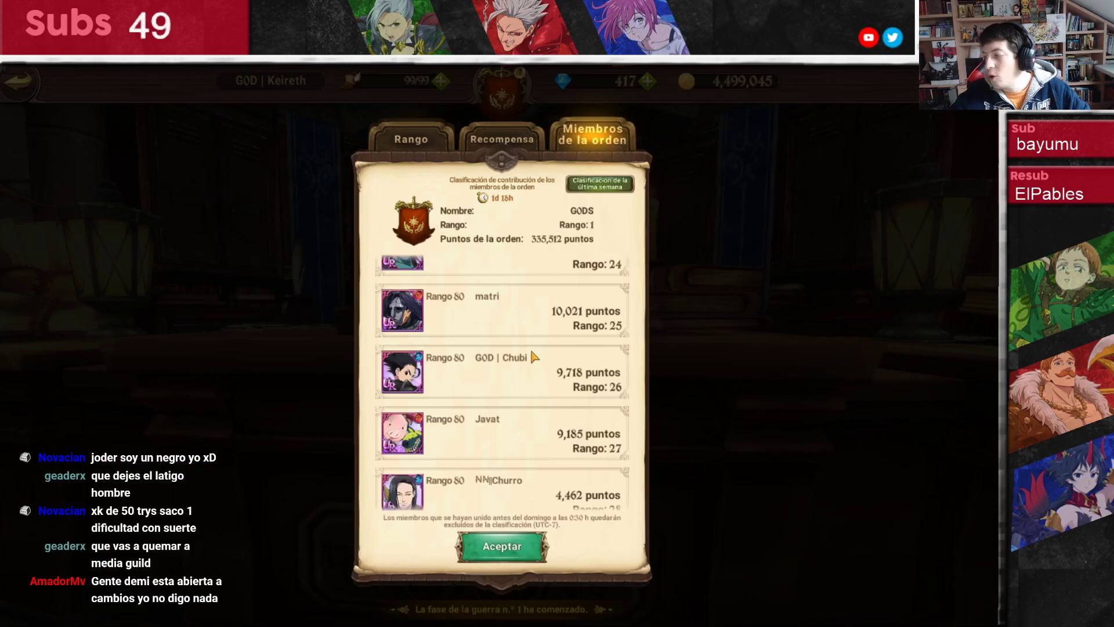
pyautogui.moveTo(510, 348); pyautogui.dragTo(498, 420)
pyautogui.moveTo(585, 372); pyautogui.dragTo(523, 402)
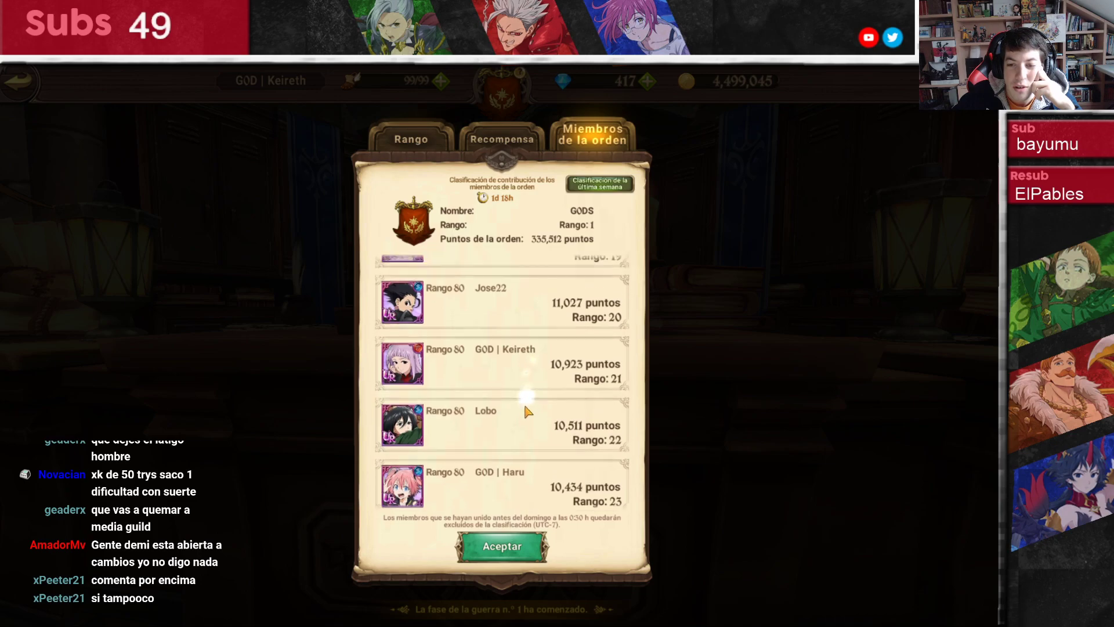
pyautogui.moveTo(520, 350); pyautogui.dragTo(527, 413)
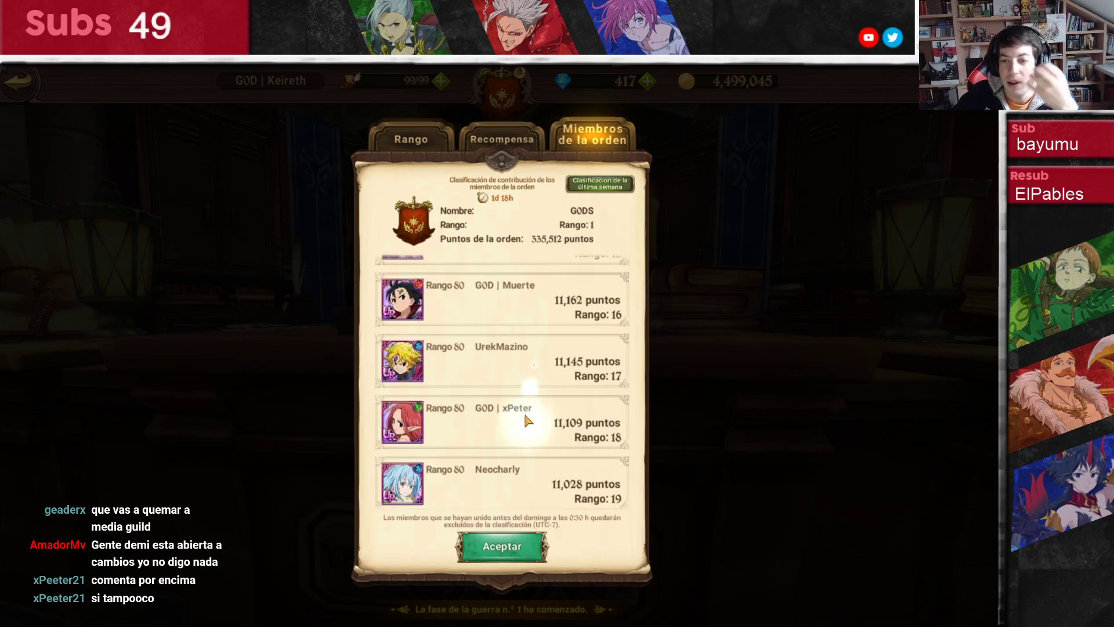
pyautogui.moveTo(513, 400); pyautogui.dragTo(511, 455)
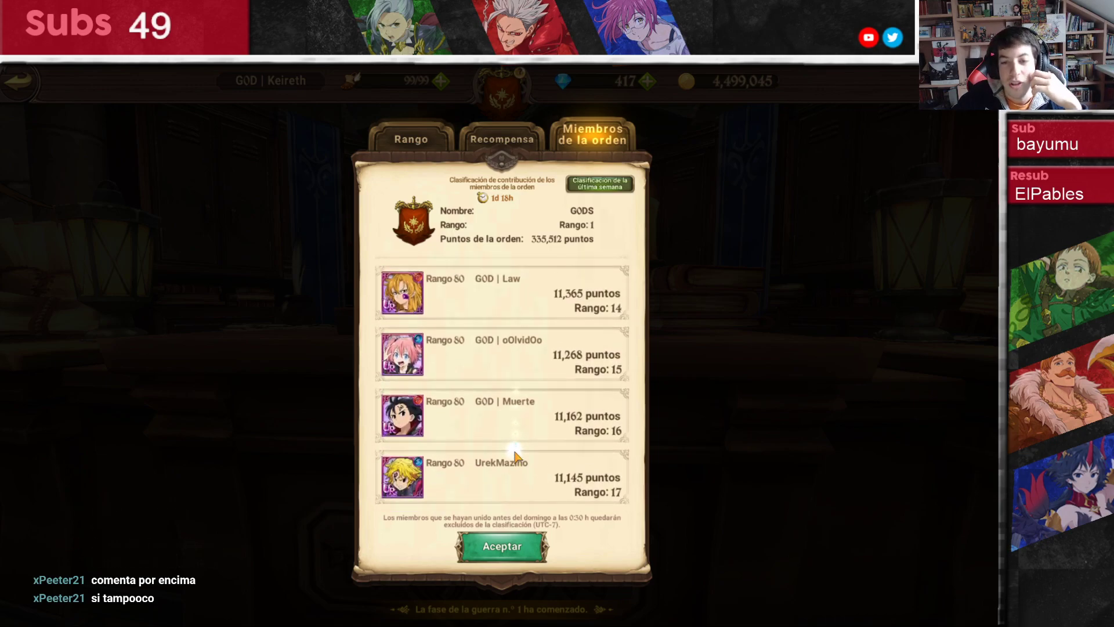
pyautogui.moveTo(528, 366); pyautogui.dragTo(523, 331)
pyautogui.moveTo(512, 375); pyautogui.dragTo(513, 352)
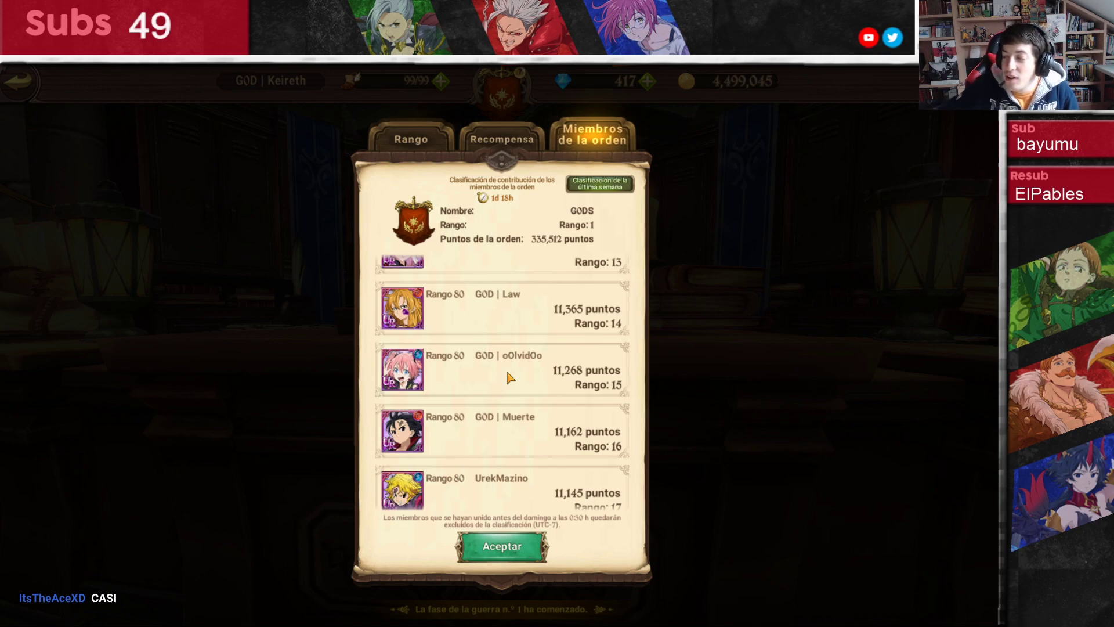
# - Review the members' points from rank 13 up to rank 6 and check the rank 7 member's row in the spreadsheet
pyautogui.scroll(3, 509, 422)
pyautogui.scroll(2, 514, 407)
pyautogui.scroll(2, 510, 422)
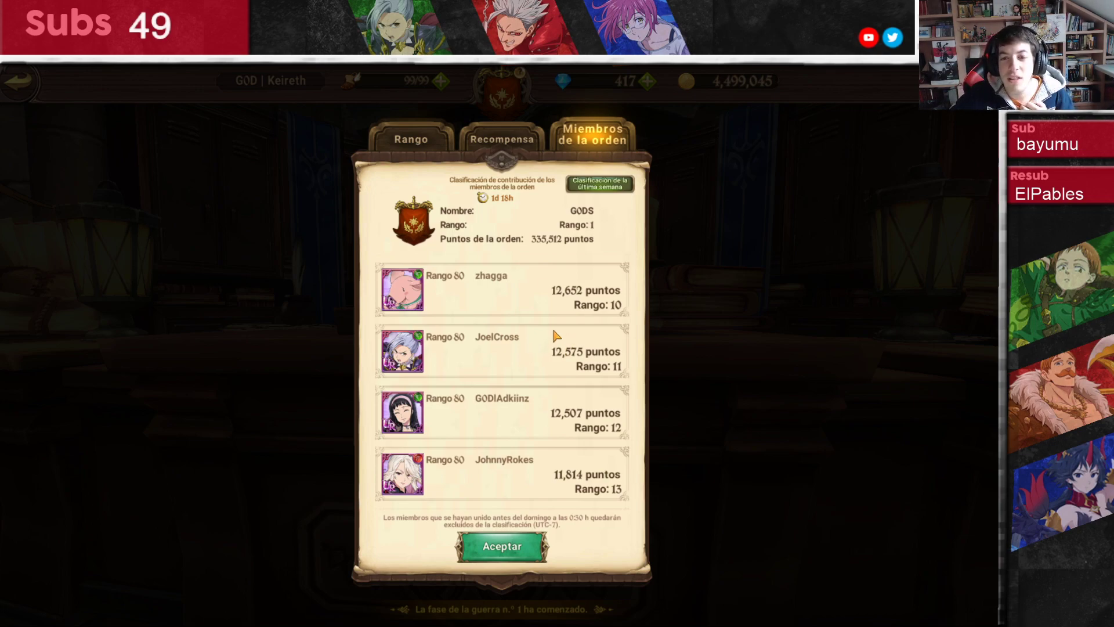
pyautogui.moveTo(590, 325); pyautogui.dragTo(586, 406)
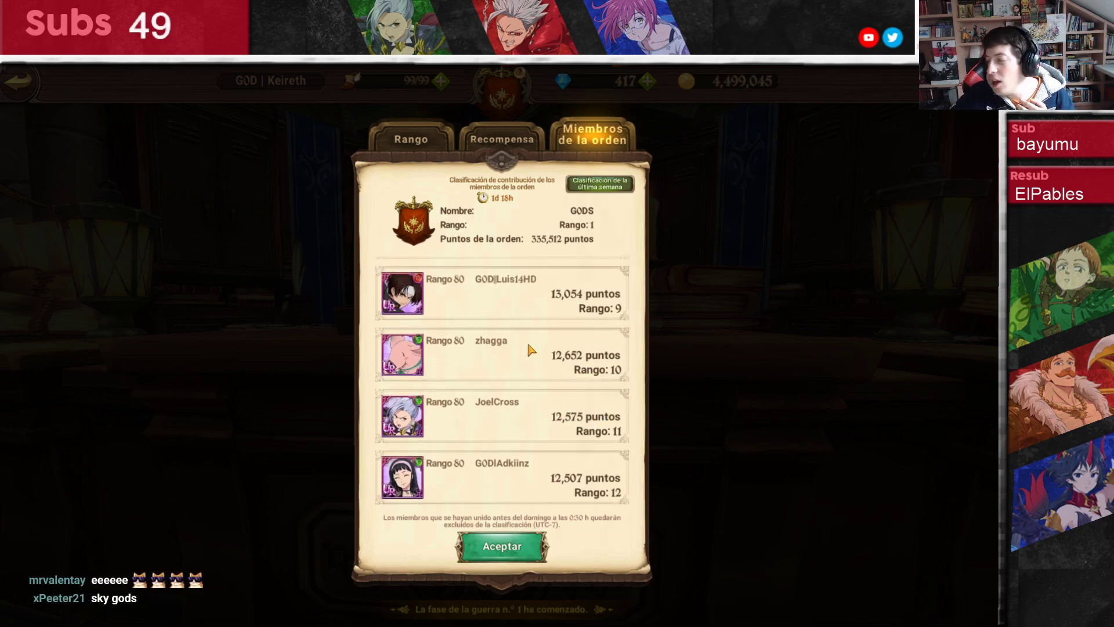
pyautogui.moveTo(499, 336); pyautogui.dragTo(490, 404)
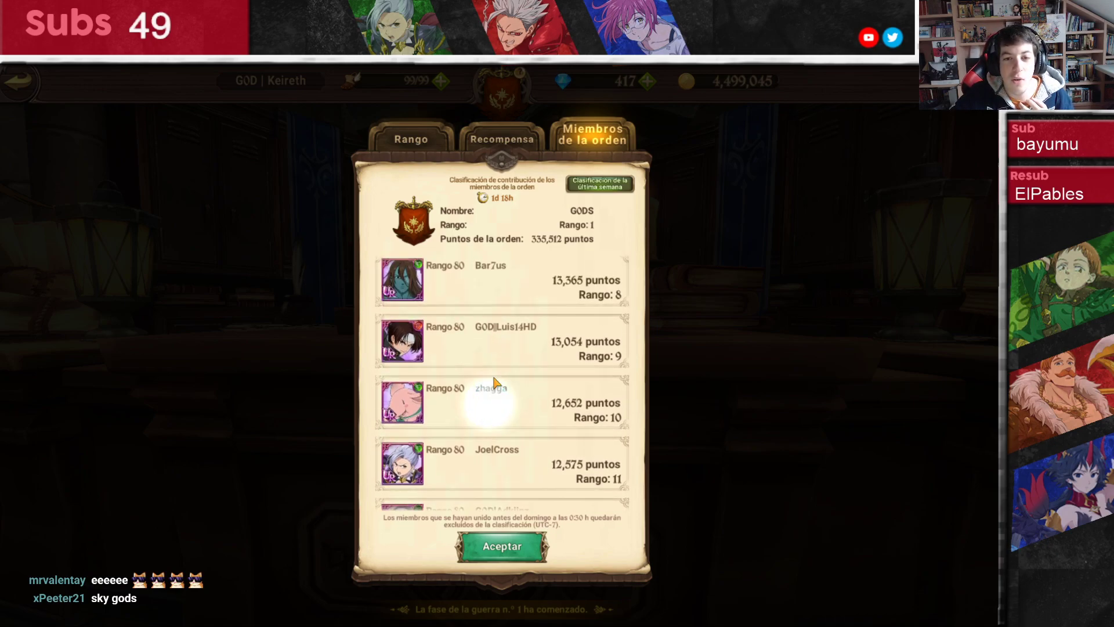
pyautogui.moveTo(510, 335); pyautogui.dragTo(501, 405)
pyautogui.moveTo(513, 347); pyautogui.dragTo(509, 414)
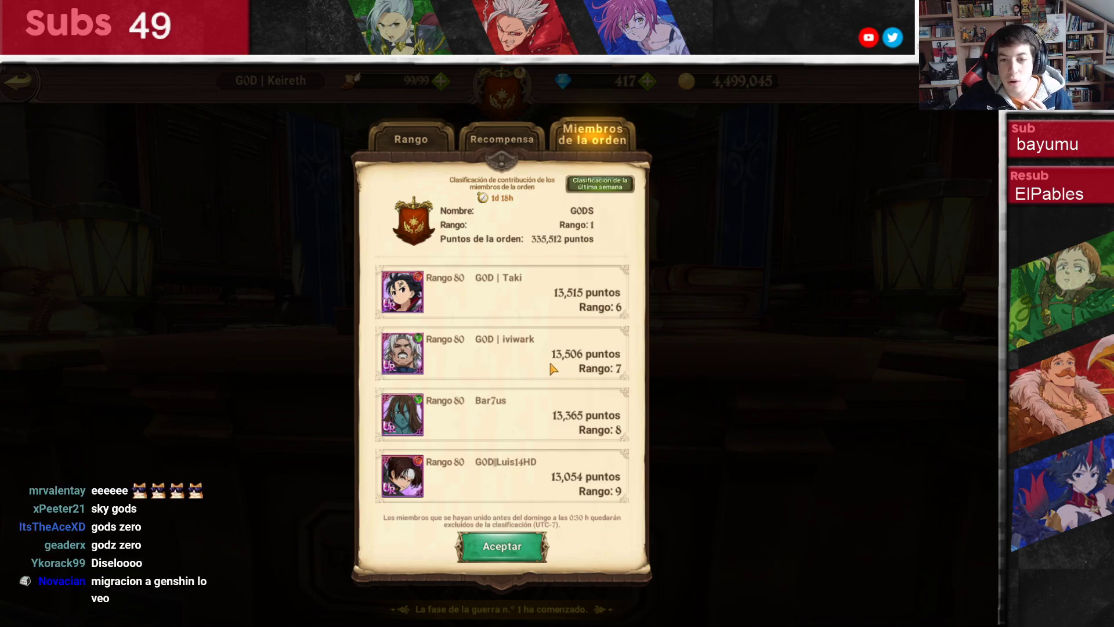
pyautogui.hotkey('alt', 'Tab')
pyautogui.click(178, 385)
pyautogui.hotkey('alt', 'Tab')
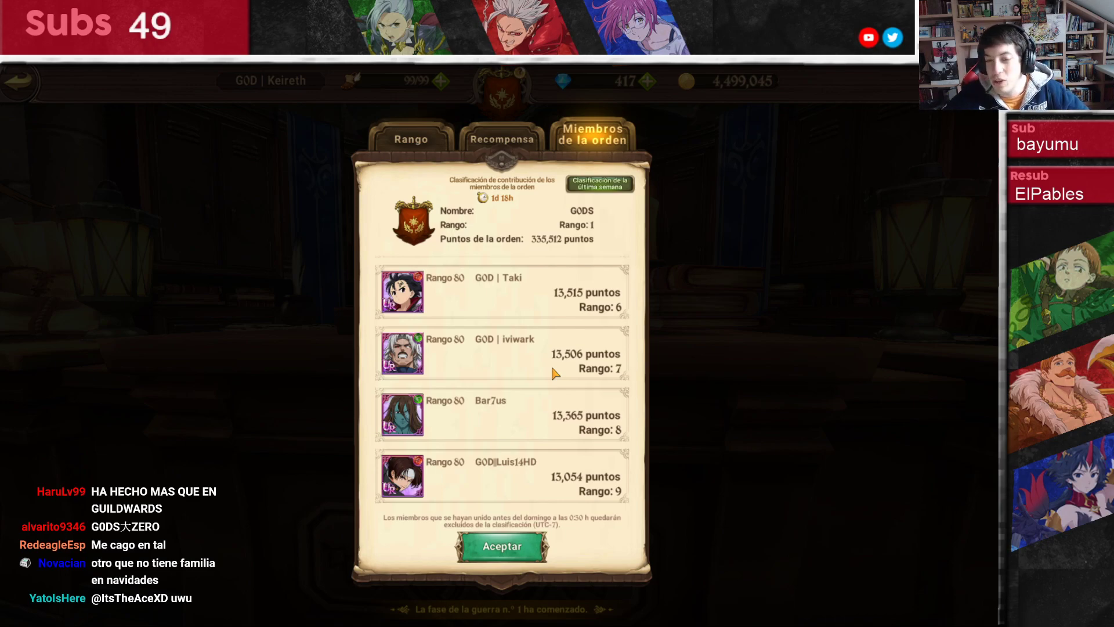
# - Review the points of the top five members in the order ranking, up to rank 1
pyautogui.moveTo(542, 366); pyautogui.dragTo(546, 398)
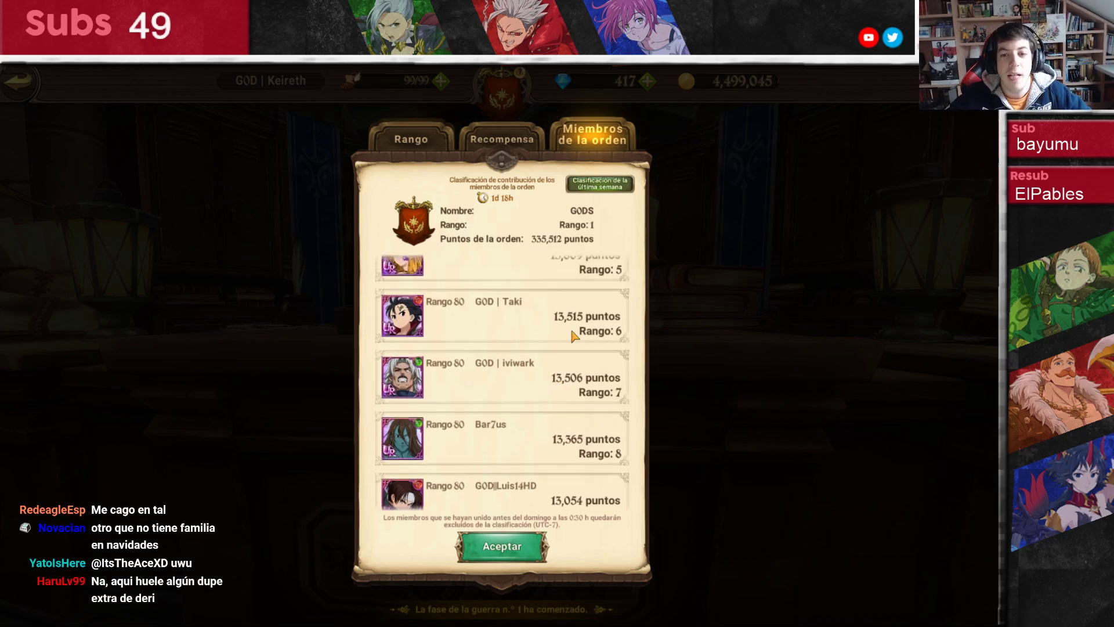
pyautogui.moveTo(558, 331); pyautogui.dragTo(548, 362)
pyautogui.moveTo(554, 298); pyautogui.dragTo(545, 378)
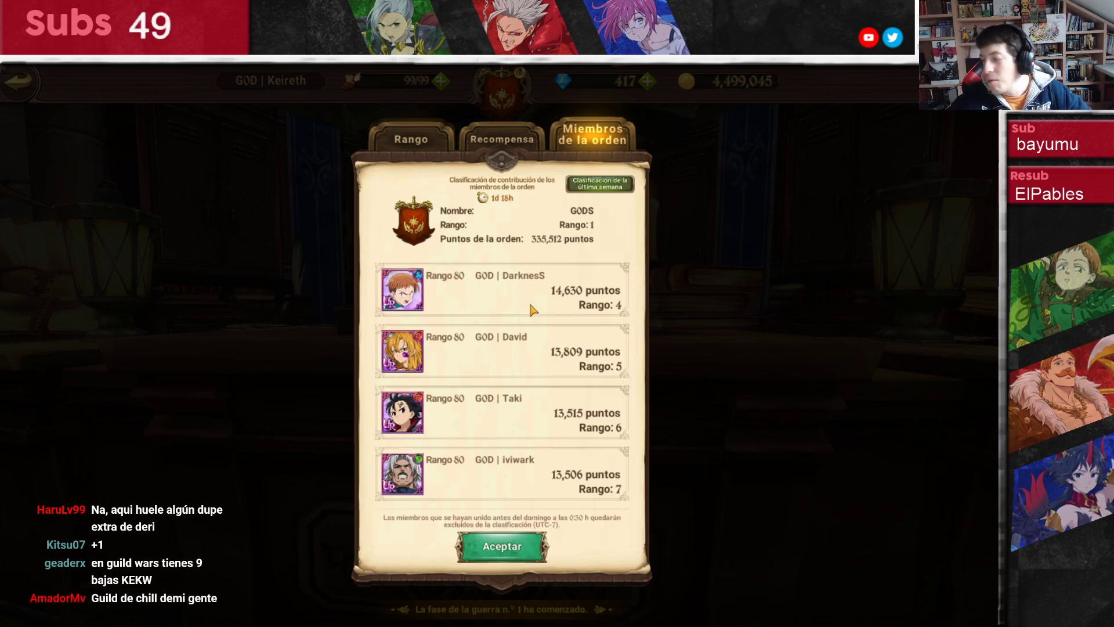
pyautogui.moveTo(528, 300); pyautogui.dragTo(521, 380)
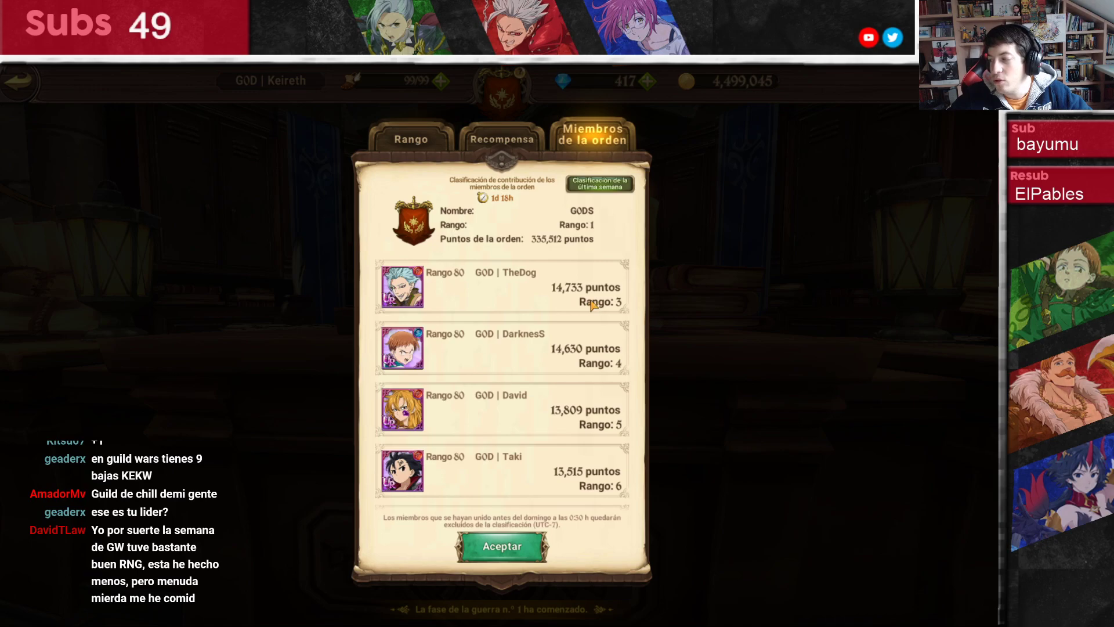
pyautogui.moveTo(492, 331); pyautogui.dragTo(491, 364)
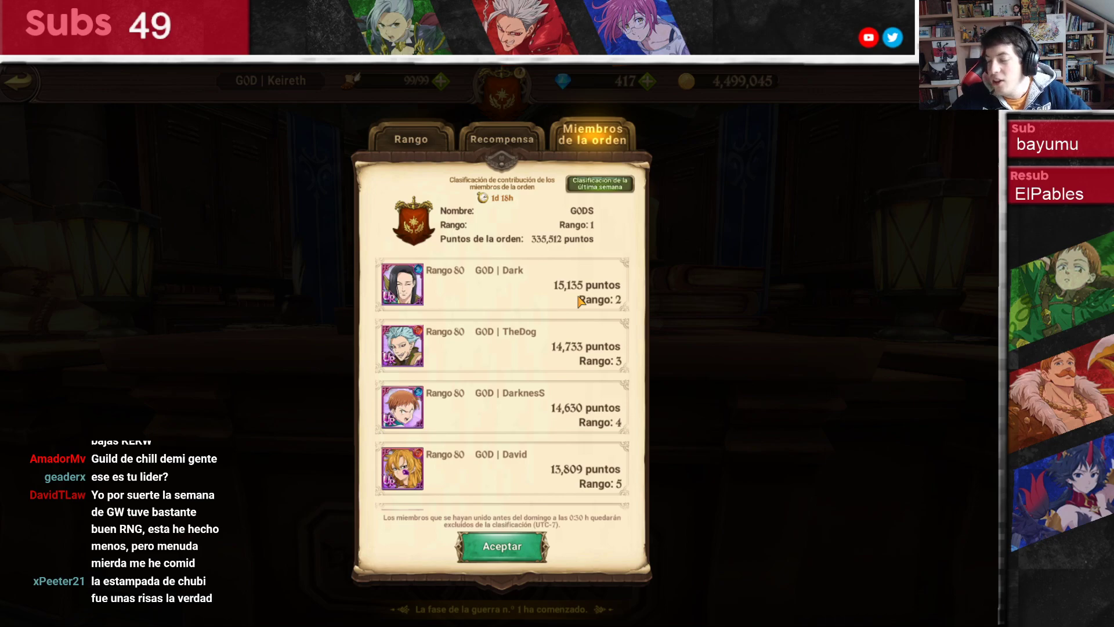
pyautogui.moveTo(512, 304); pyautogui.dragTo(497, 400)
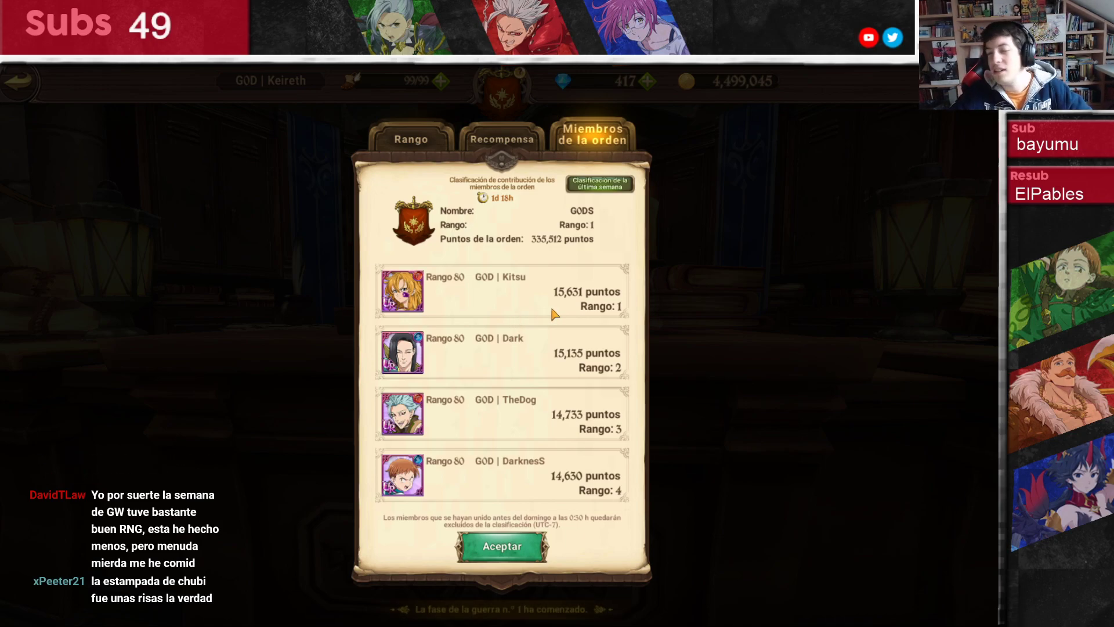
# - Switch to the spreadsheet and enter 15631 as the rank 1 member's Puntos Boss in row 25, checking the figure in the BlueStacks ranking
pyautogui.hotkey('alt', 'Tab')
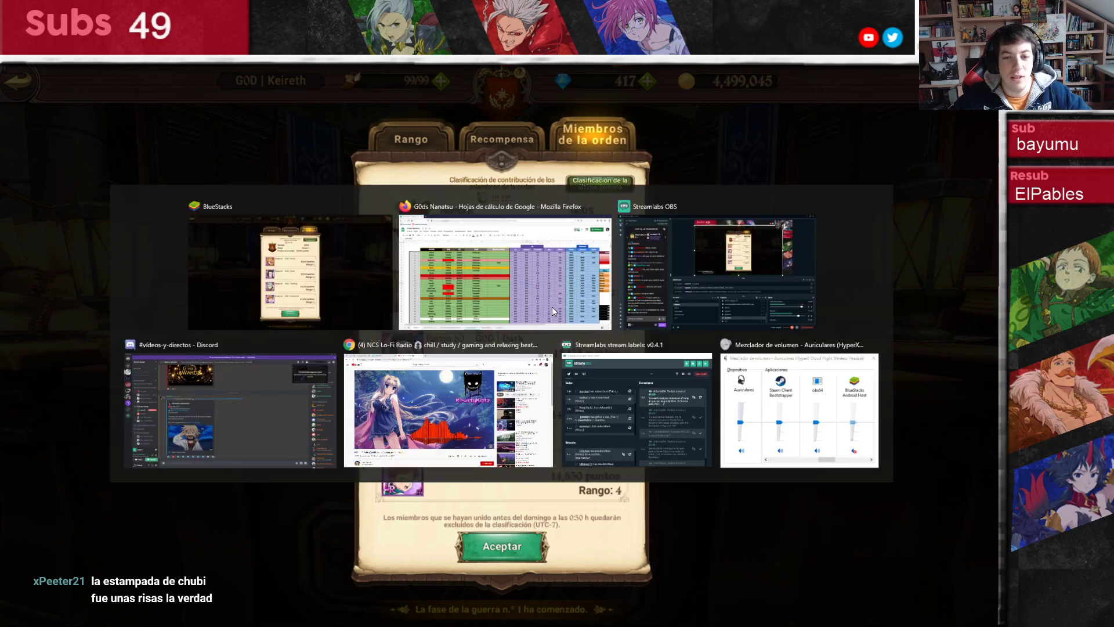
pyautogui.click(426, 458)
pyautogui.hotkey('alt', 'Tab')
pyautogui.hotkey('alt', 'Tab')
pyautogui.write('156')
pyautogui.hotkey('alt', 'Tab')
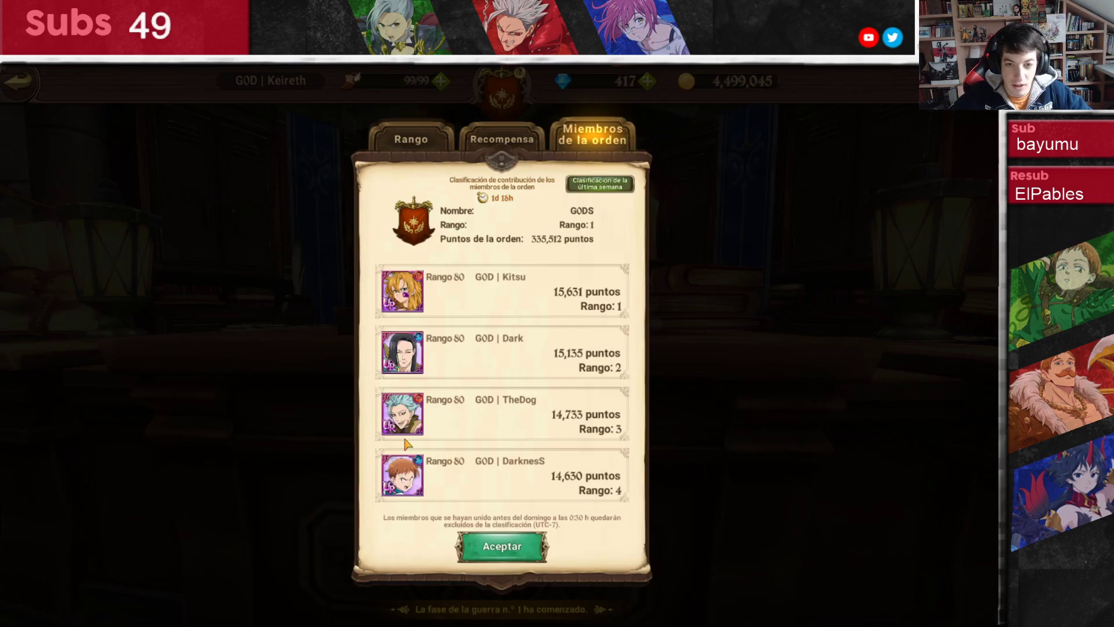
pyautogui.hotkey('alt', 'Tab')
pyautogui.write('31')
pyautogui.press('Return')
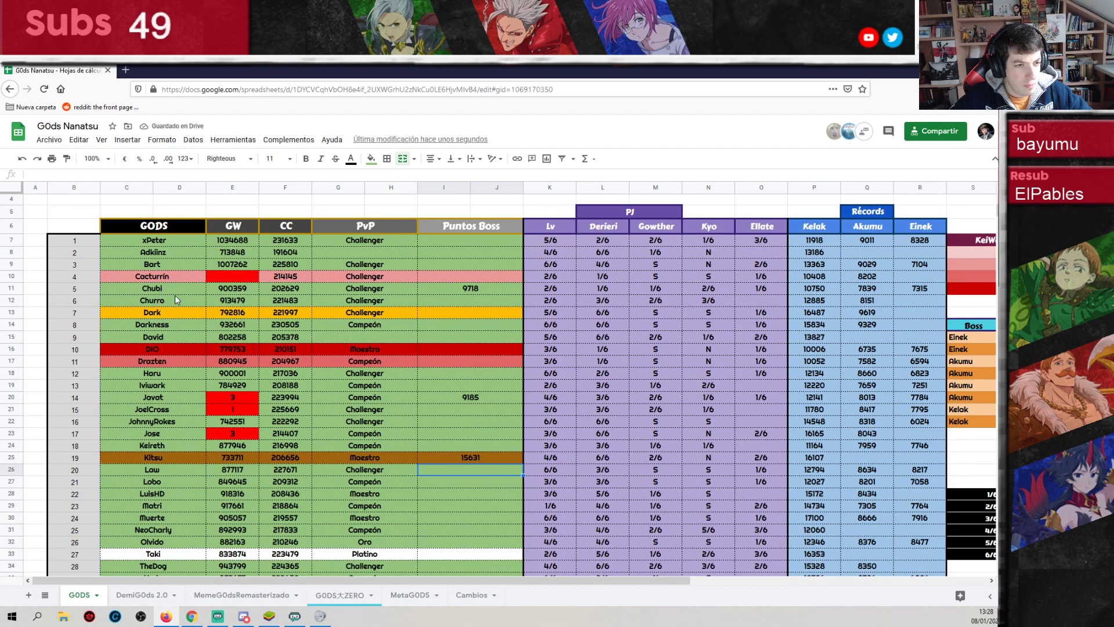
# - Look up the rank 2 member's points in the BlueStacks ranking and enter 15135 as their Puntos Boss in row 13
pyautogui.click(437, 316)
pyautogui.hotkey('alt', 'Tab')
pyautogui.hotkey('alt', 'Tab')
pyautogui.write('15135')
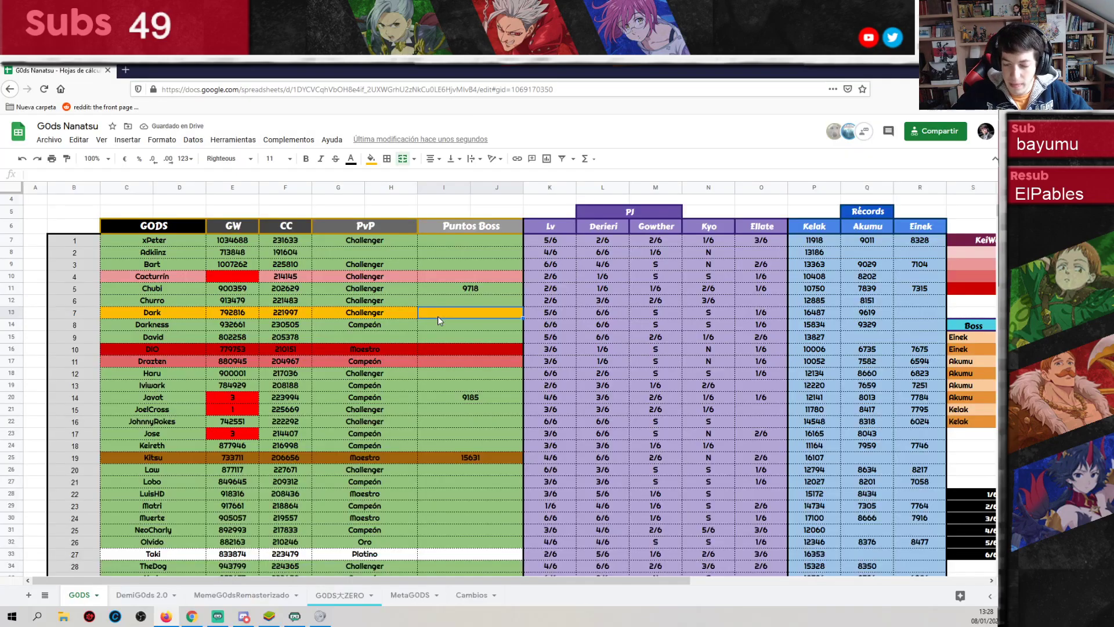
# - Look up the rank 3 member's points in the BlueStacks ranking and enter 14733 as their Puntos Boss in row 34
pyautogui.hotkey('alt', 'Tab')
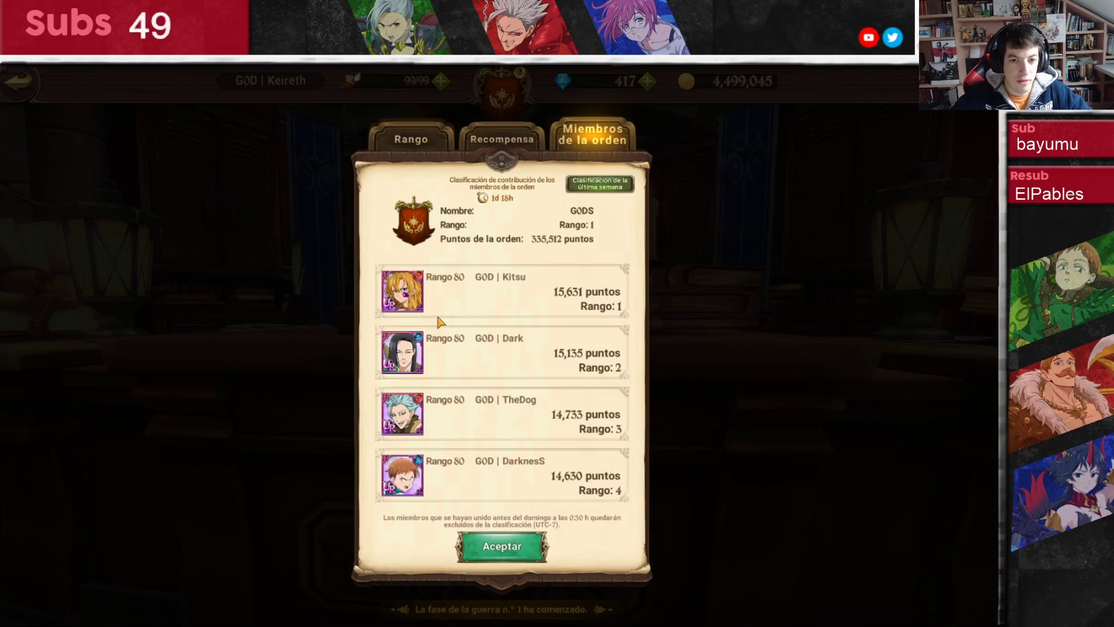
pyautogui.hotkey('alt', 'Tab')
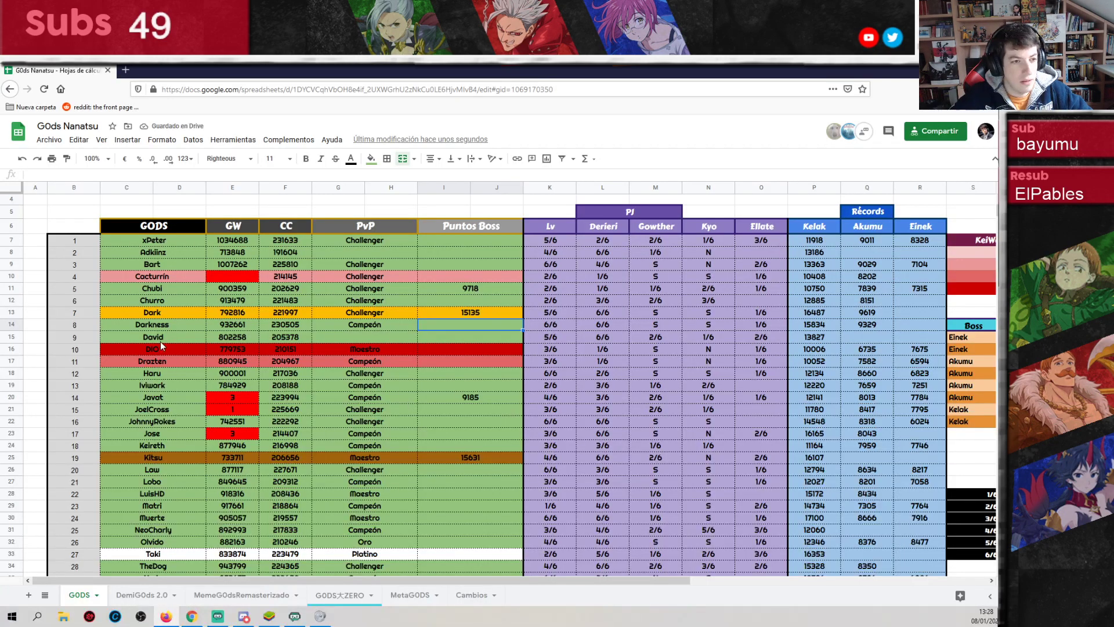
pyautogui.scroll(-1, 169, 510)
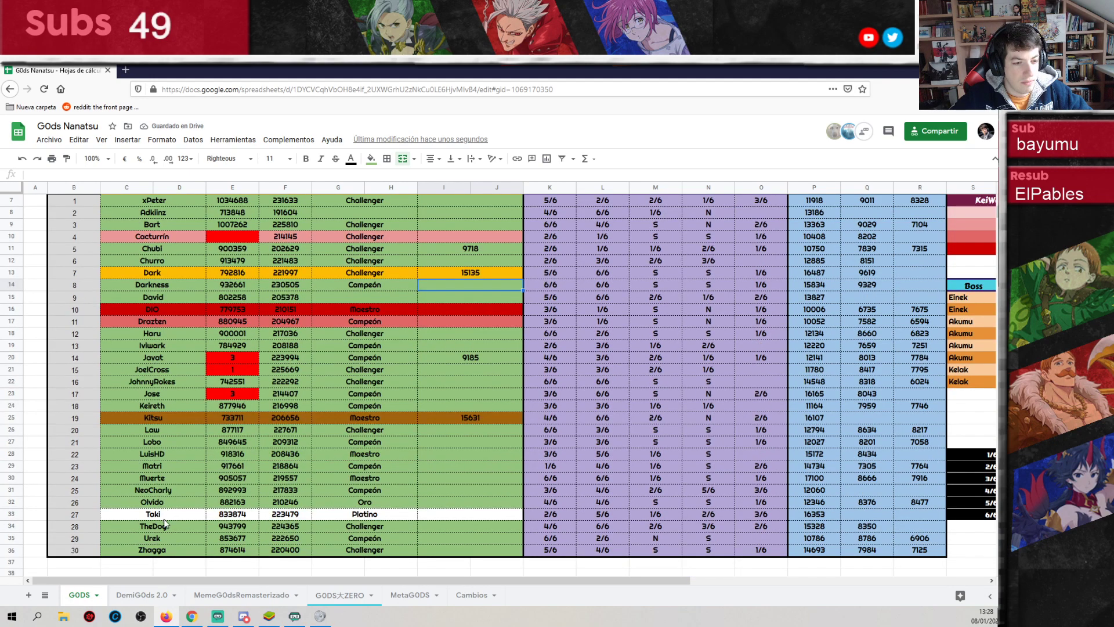
pyautogui.hotkey('alt', 'Tab')
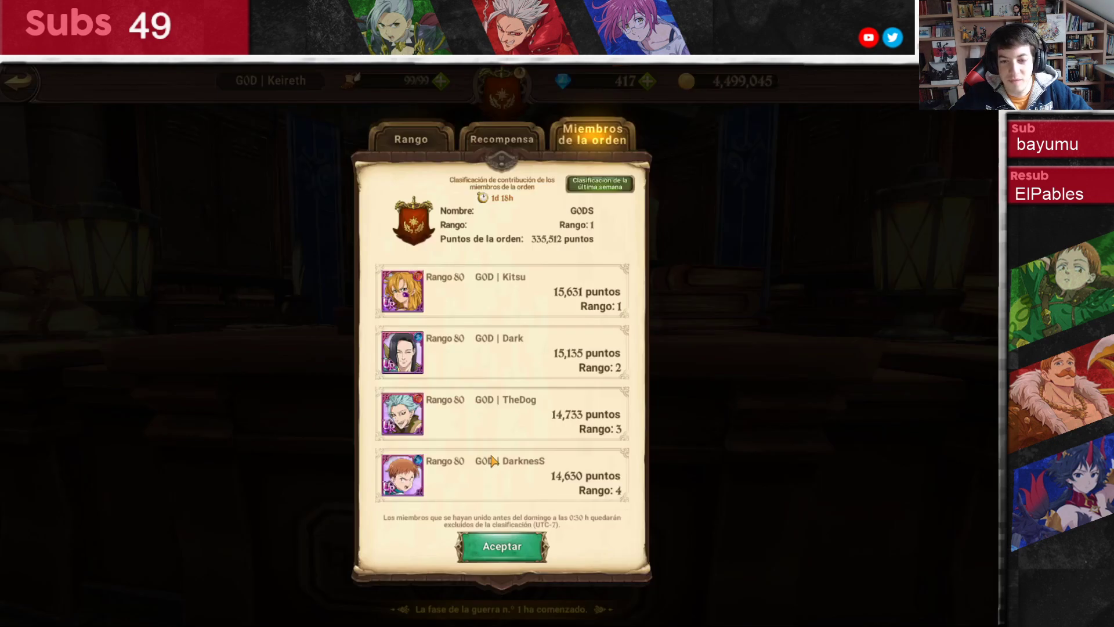
pyautogui.hotkey('alt', 'Tab')
pyautogui.write('14733')
pyautogui.press('Return')
# - In the spreadsheet, sort the member range C7:R36 by column I (Puntos Boss) in descending Z → A order
pyautogui.scroll(1, 518, 438)
pyautogui.click(188, 239)
pyautogui.scroll(-2, 188, 239)
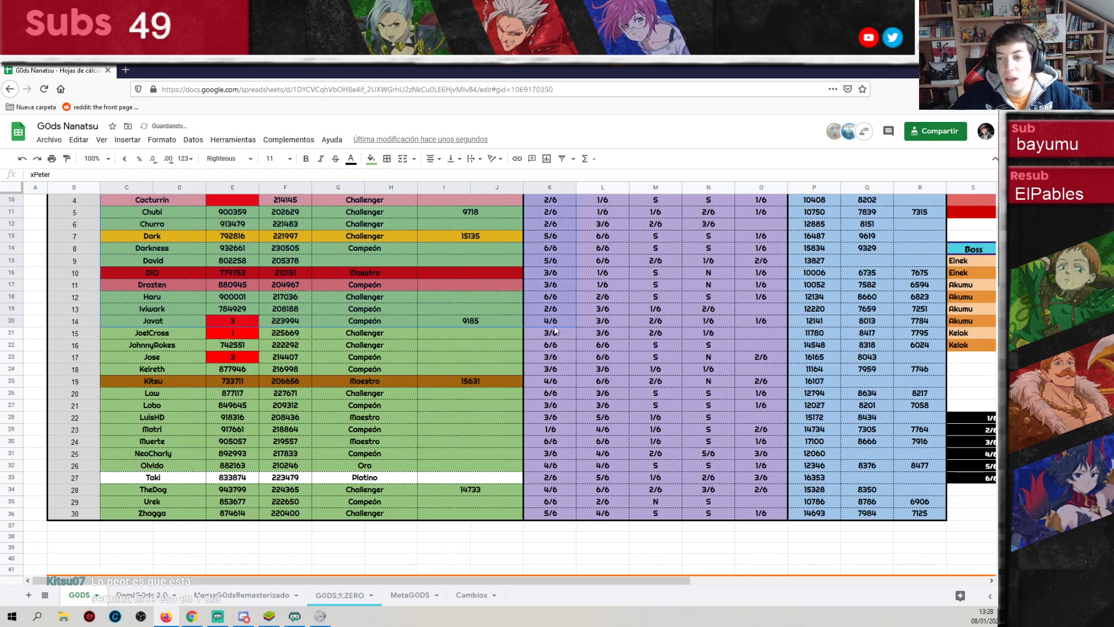
pyautogui.scroll(2, 492, 405)
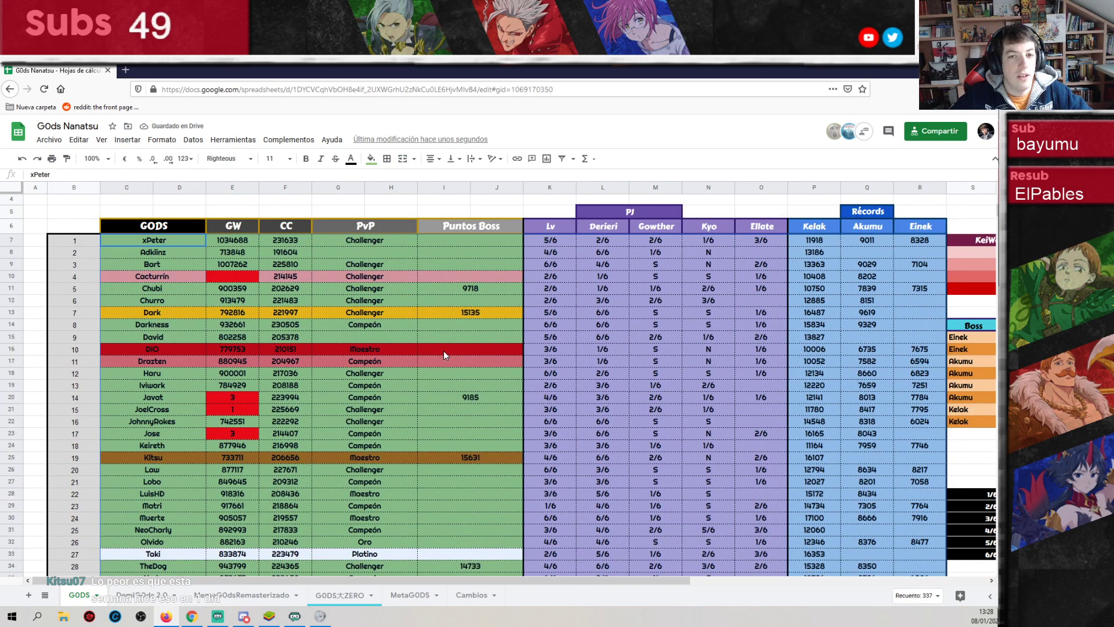
pyautogui.rightClick(448, 262)
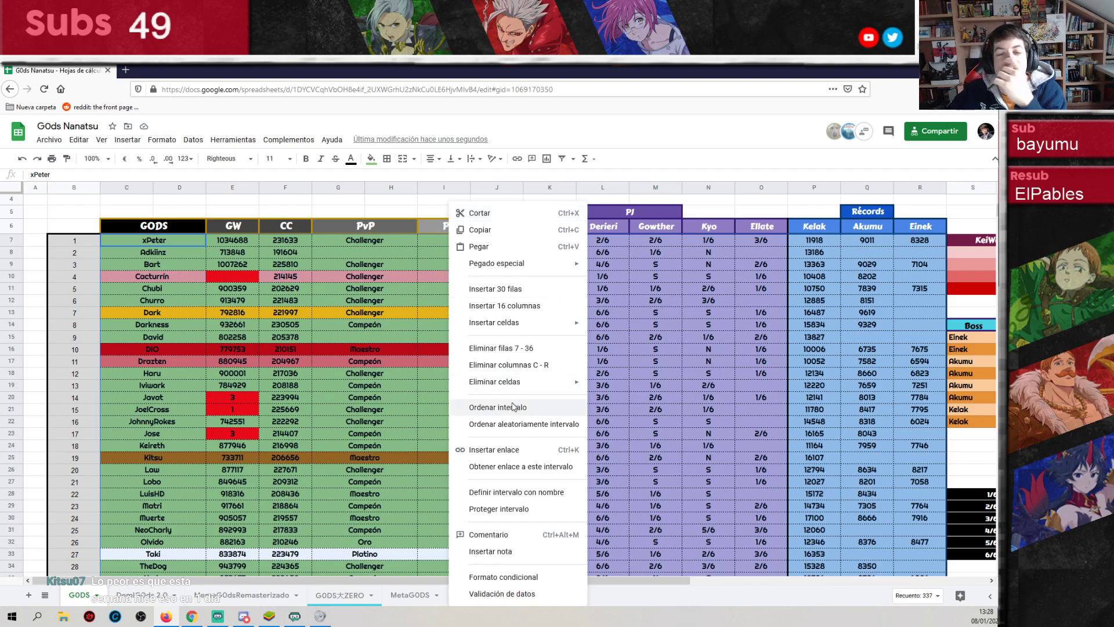
pyautogui.click(511, 407)
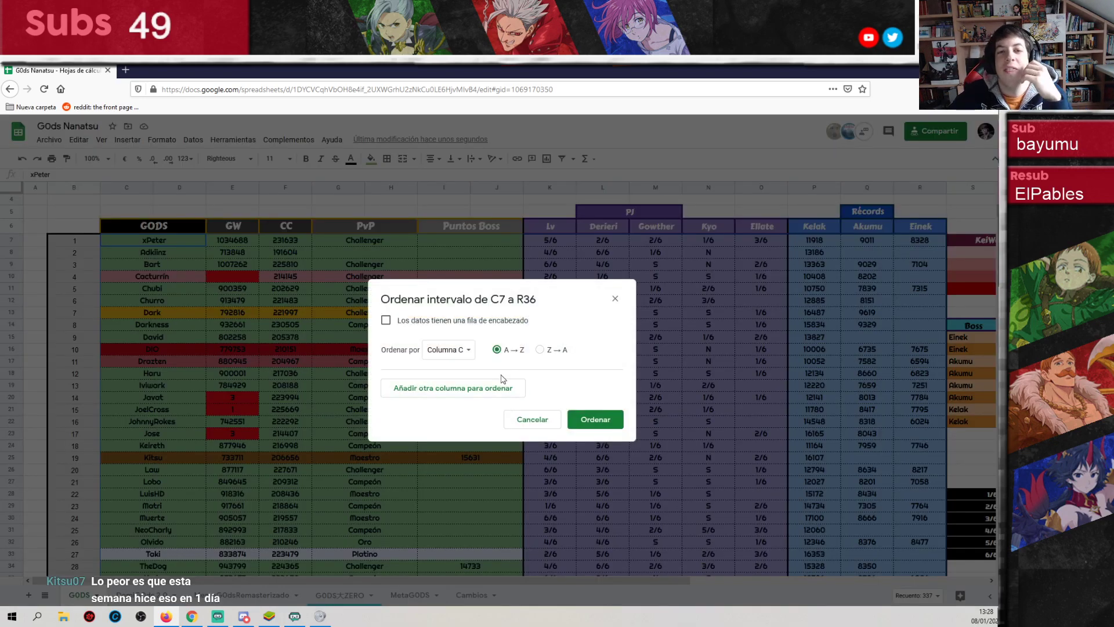
pyautogui.click(438, 350)
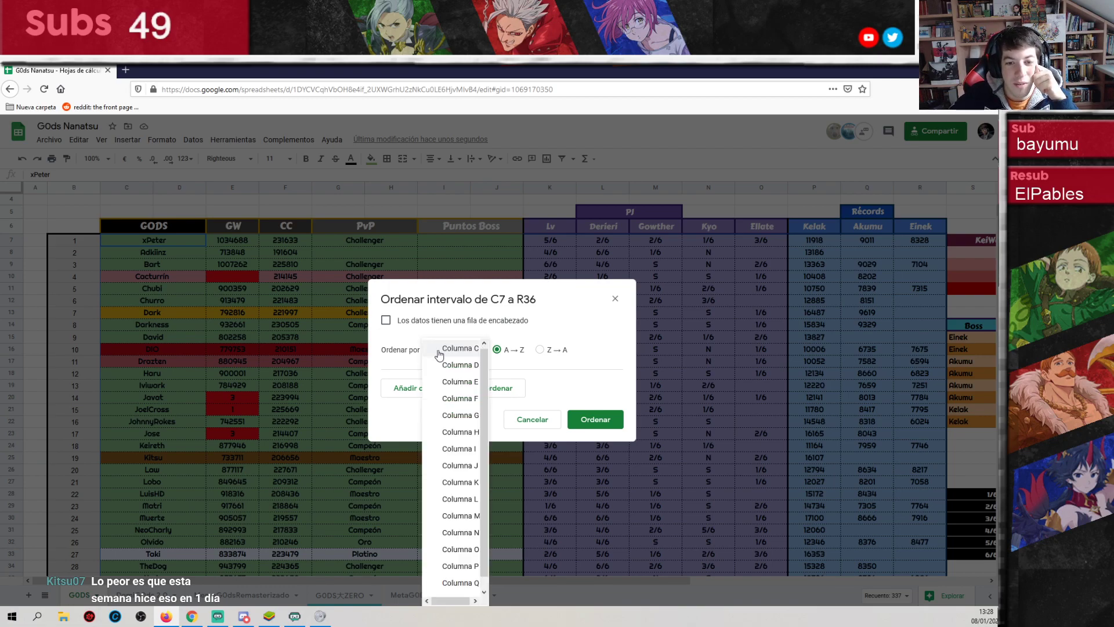
pyautogui.click(447, 430)
pyautogui.click(539, 350)
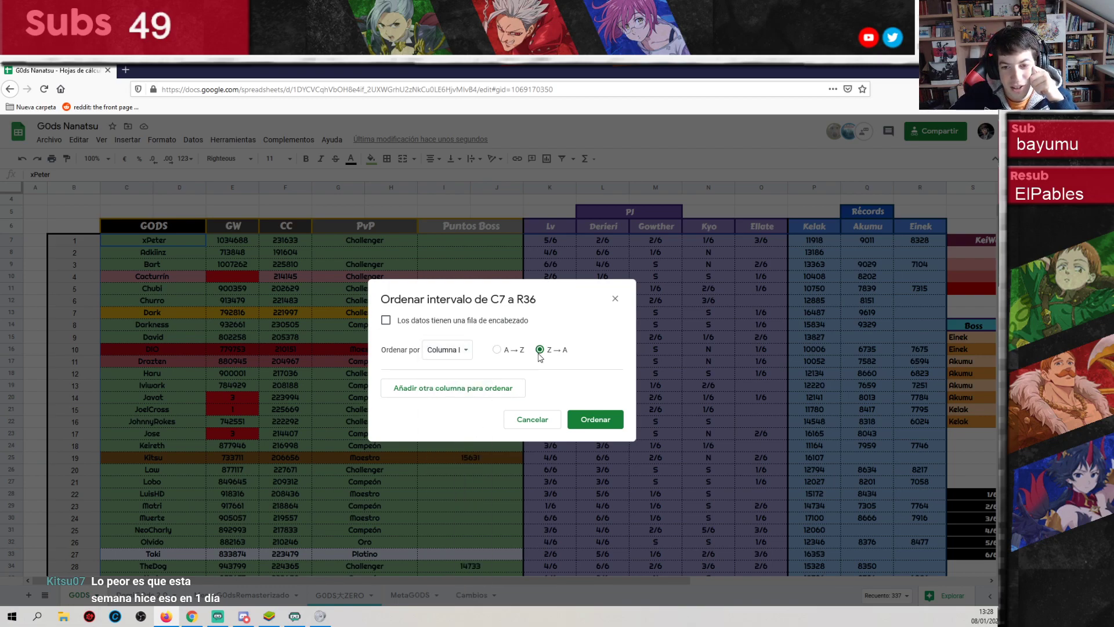
pyautogui.click(594, 420)
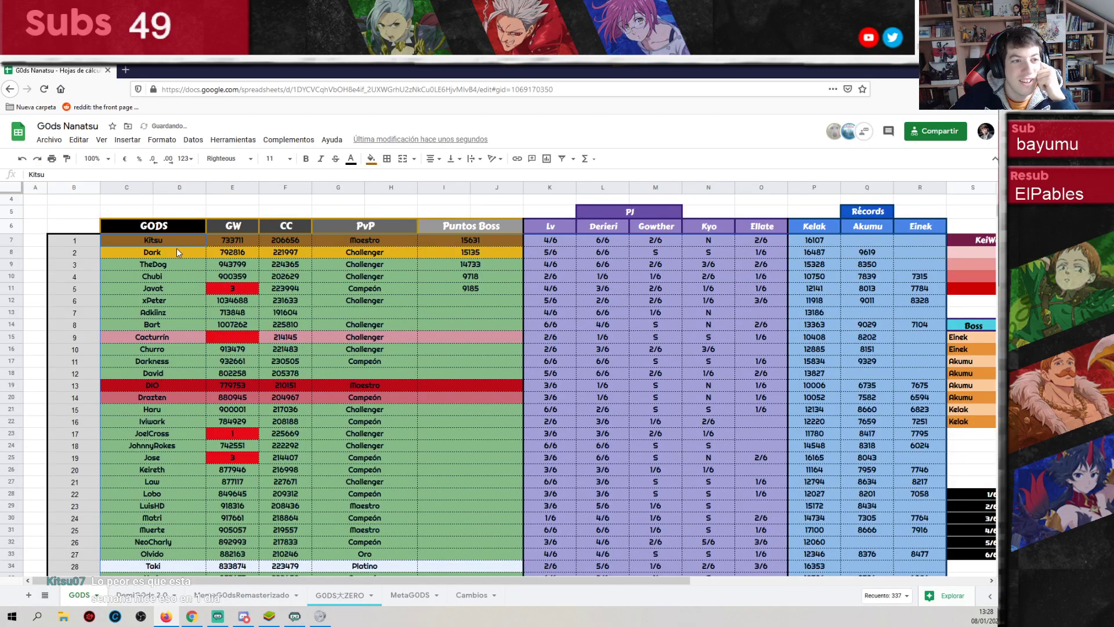
# - Fill the first-place member's cells in row 7 with gold and the second-place member's in row 8 with white, from GODS through Puntos Boss
pyautogui.moveTo(232, 240); pyautogui.dragTo(496, 243)
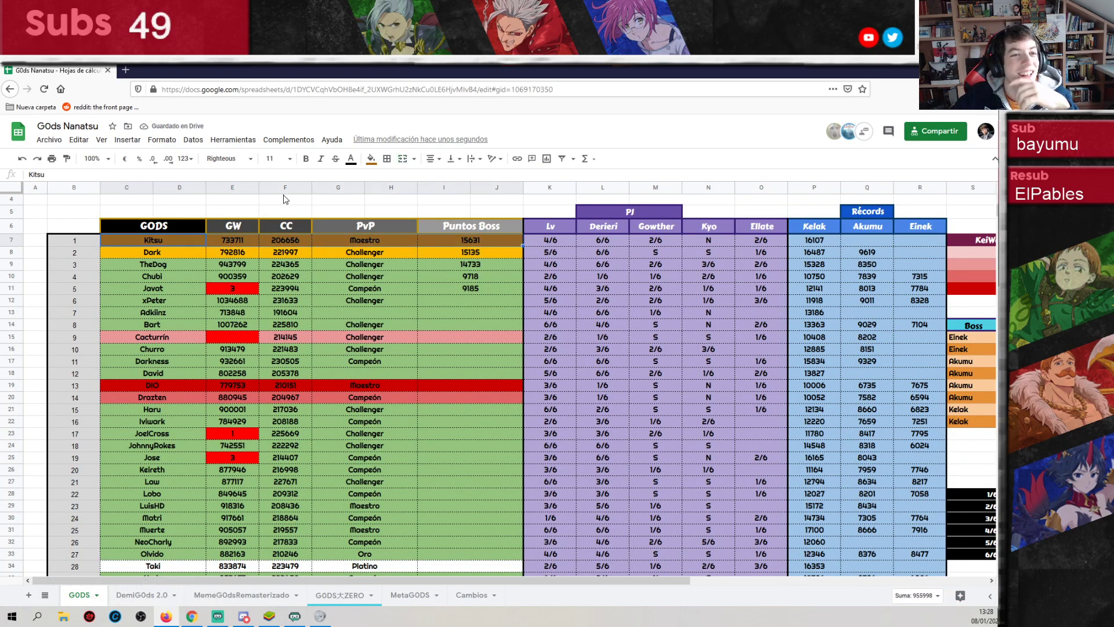
pyautogui.click(369, 166)
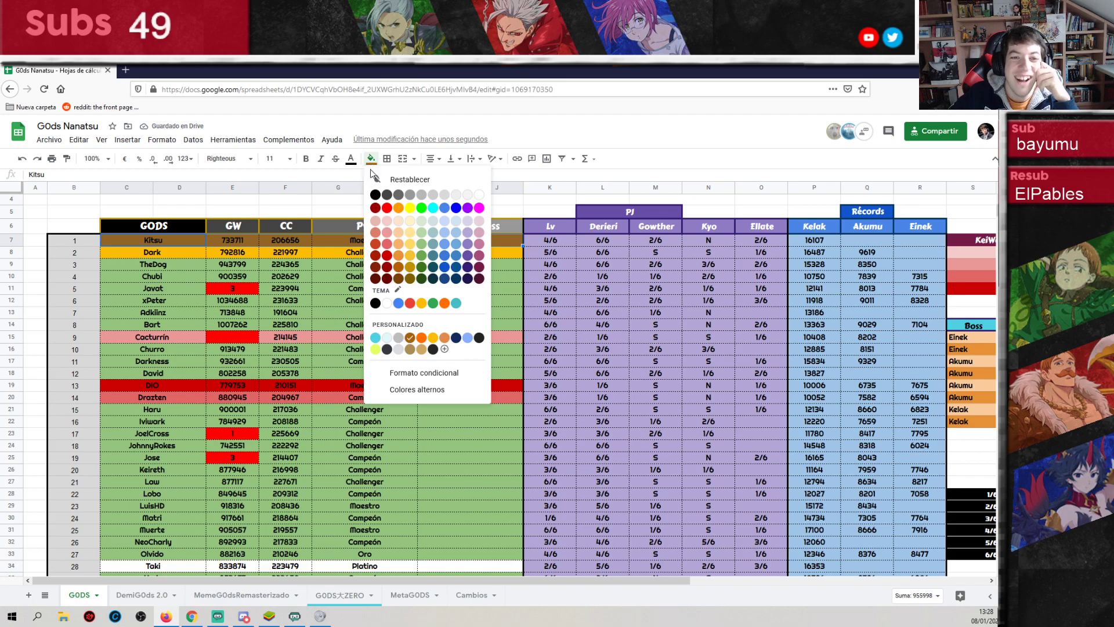
pyautogui.click(411, 332)
pyautogui.moveTo(193, 252); pyautogui.dragTo(496, 253)
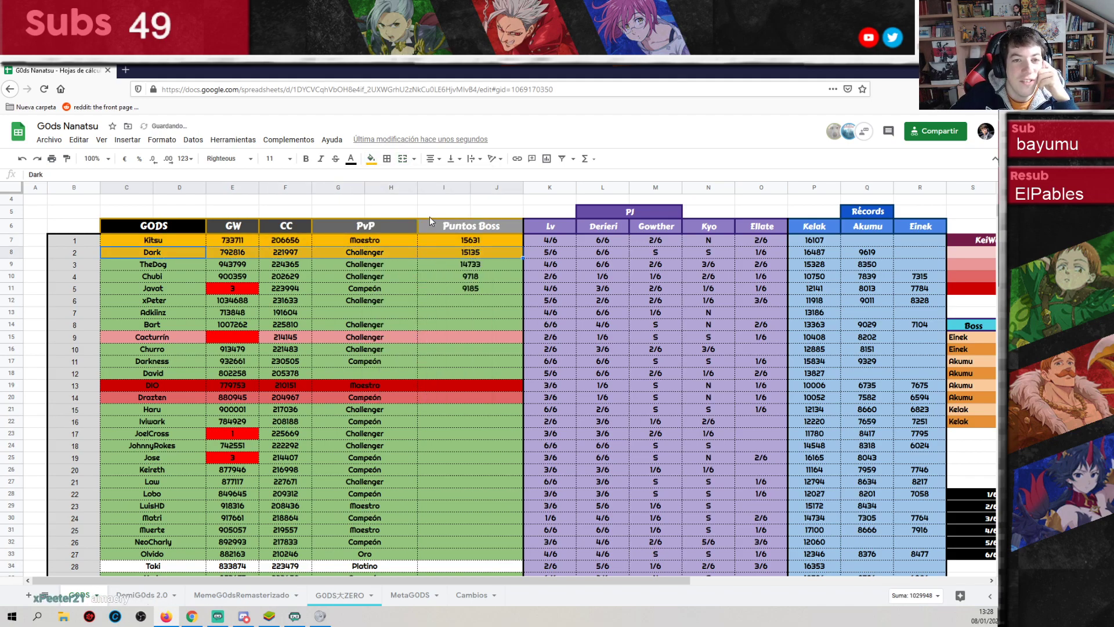
pyautogui.click(370, 159)
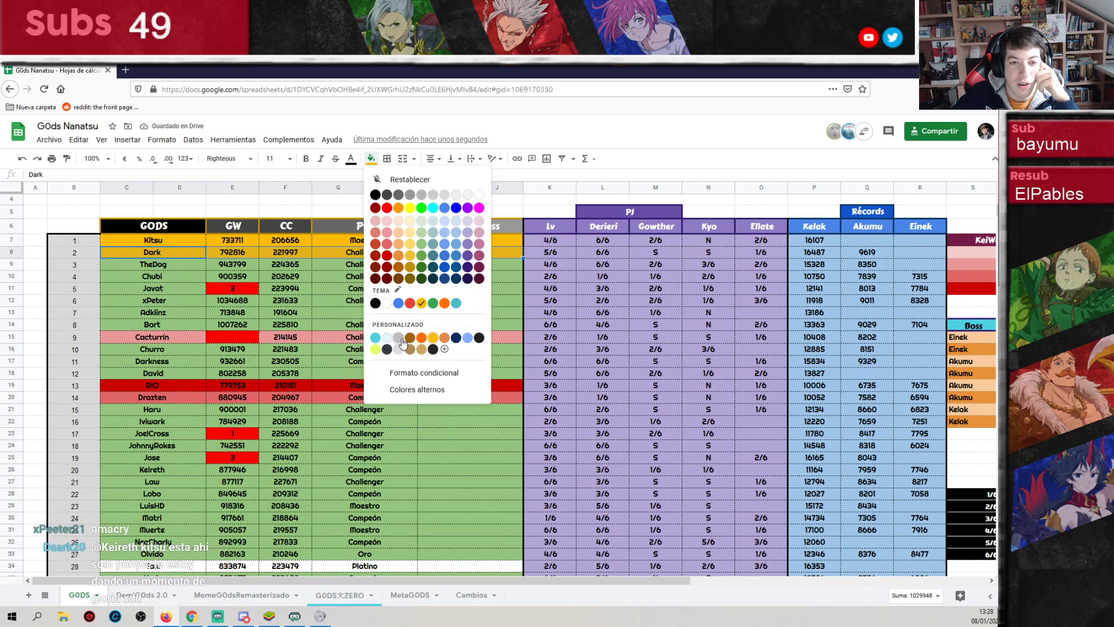
pyautogui.click(386, 303)
# - Fill the third-place member's cells in row 9, from GODS through Puntos Boss, with the custom bronze colour
pyautogui.moveTo(169, 264); pyautogui.dragTo(458, 270)
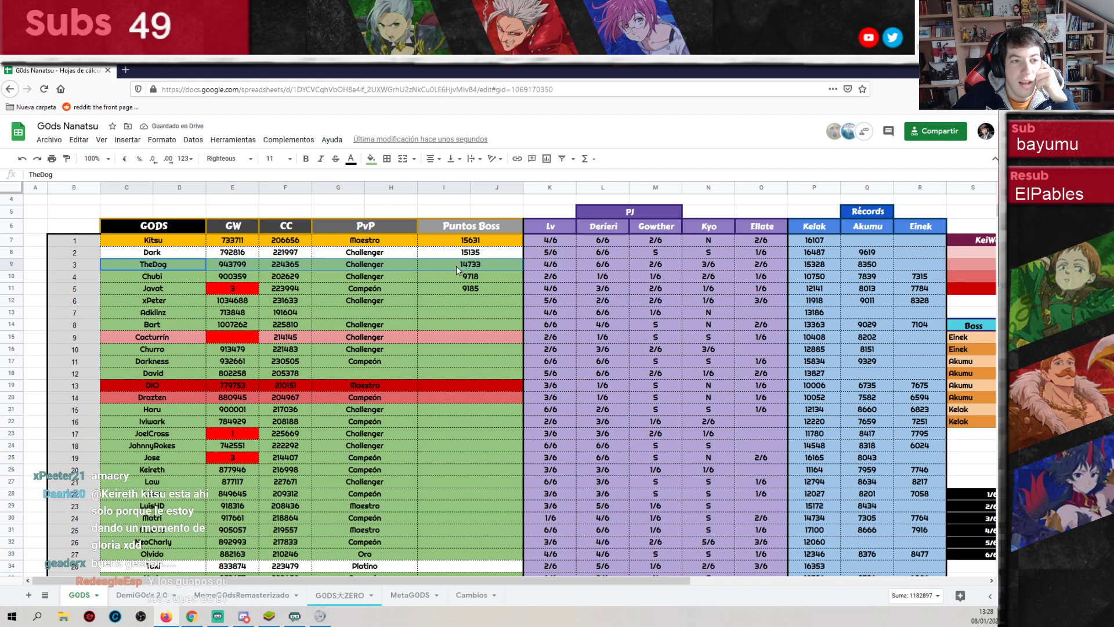
pyautogui.click(371, 163)
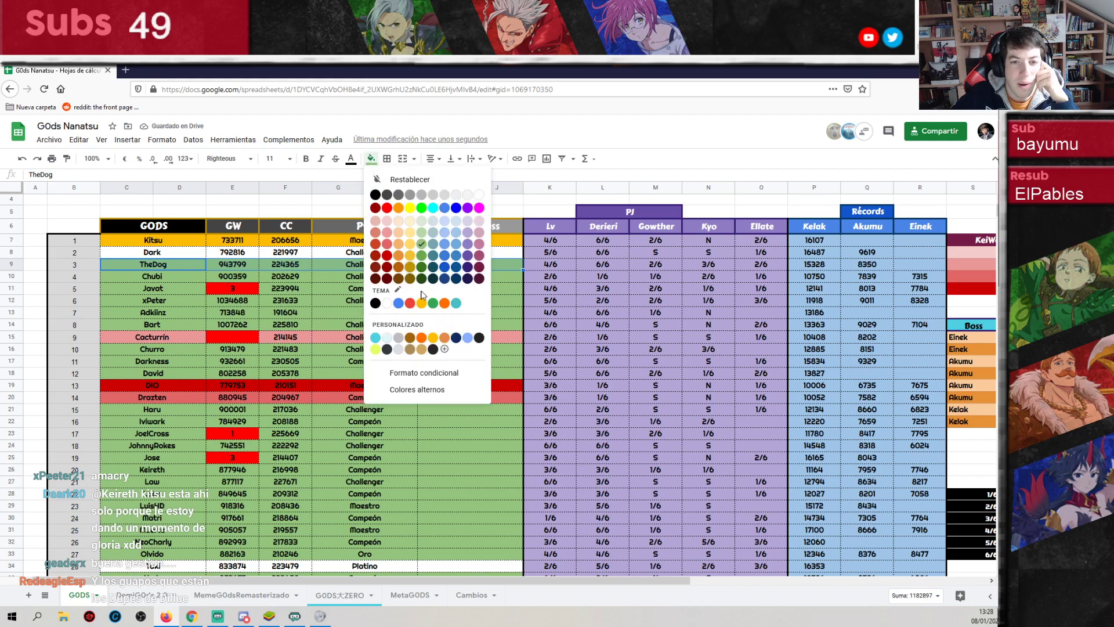
pyautogui.click(422, 352)
pyautogui.click(339, 334)
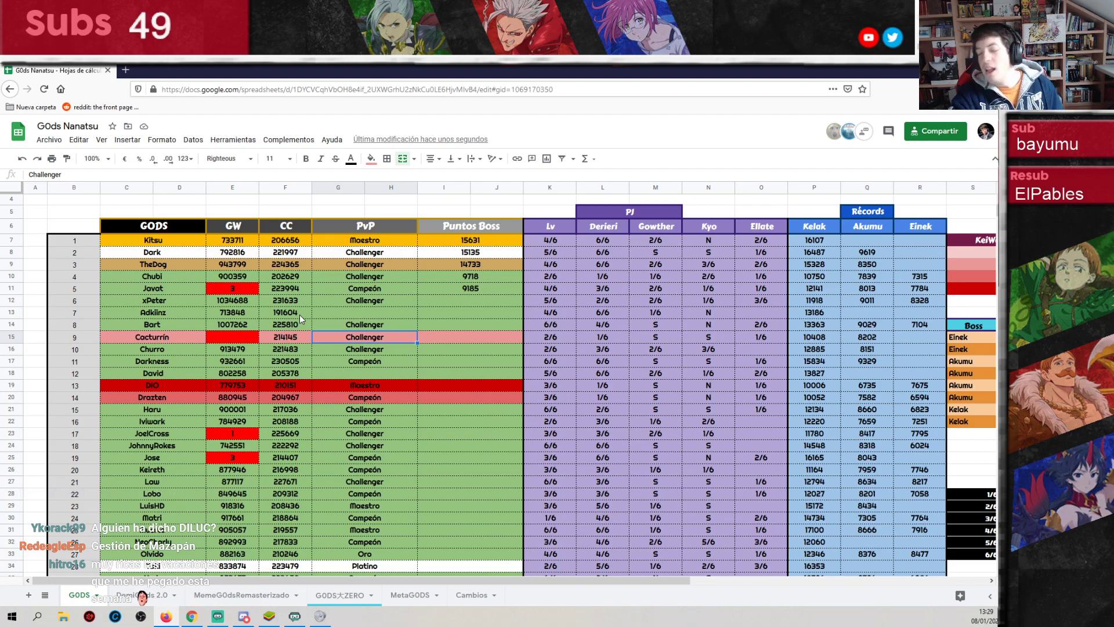
pyautogui.scroll(-1, 301, 319)
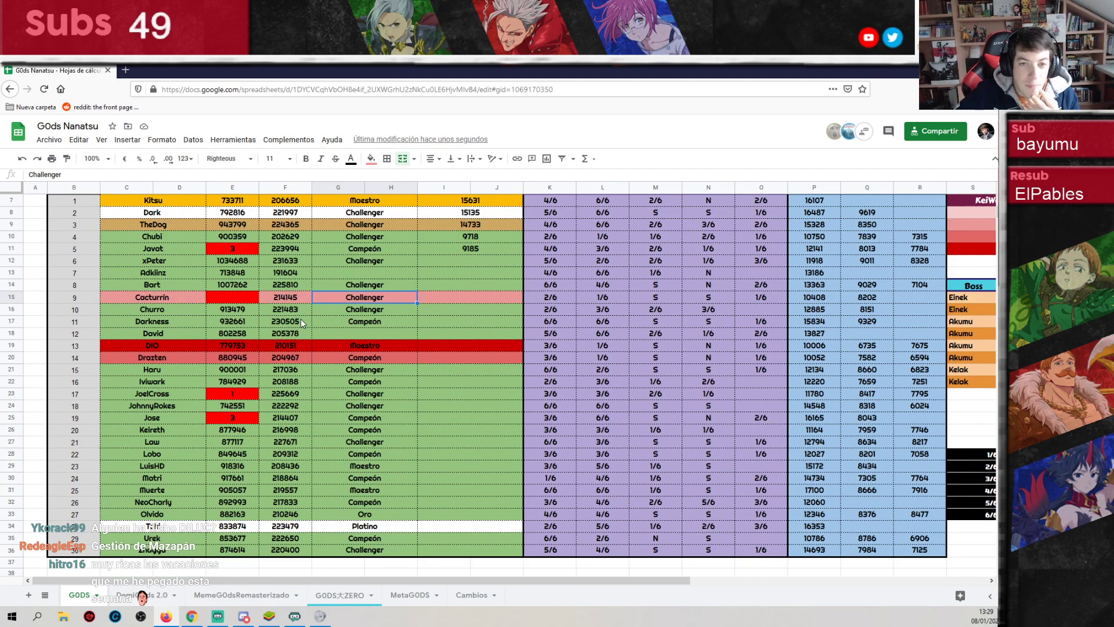
pyautogui.scroll(1, 302, 321)
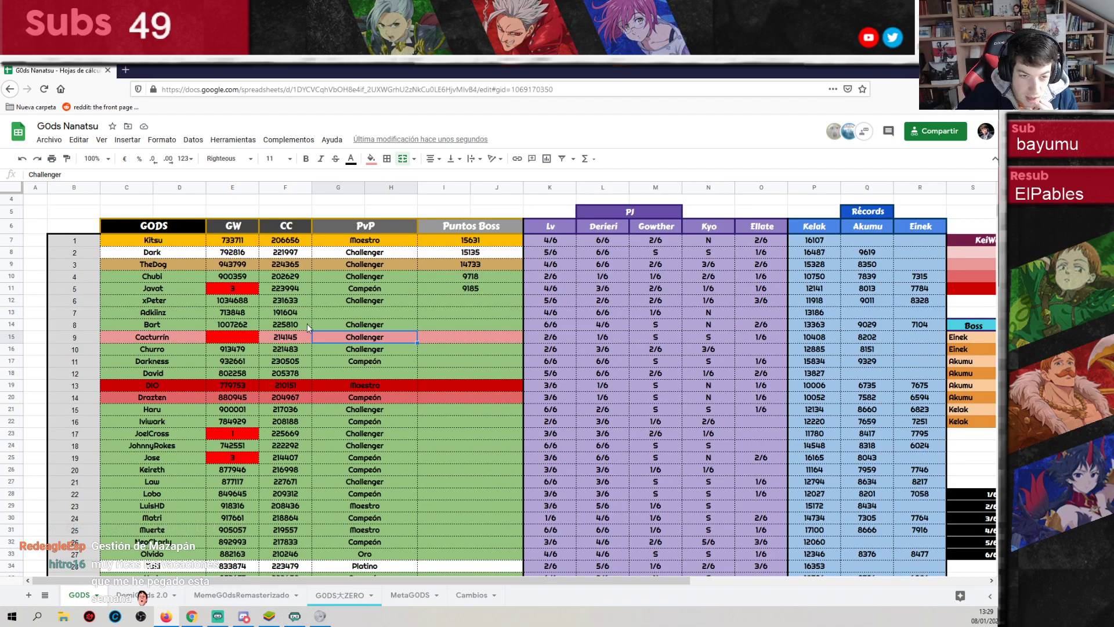
pyautogui.scroll(-1, 340, 383)
pyautogui.scroll(1, 340, 383)
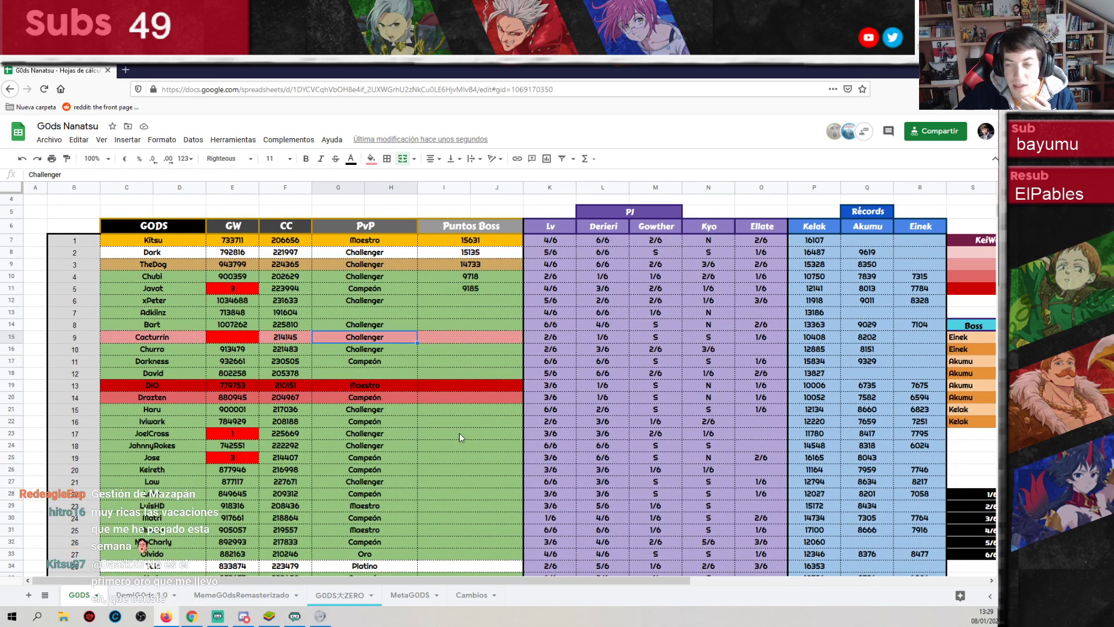
# - Copy the Kelak entry dated 20/12/2020 in the Rango GLOBAL table into row 23, below the last entry
pyautogui.moveTo(512, 577); pyautogui.dragTo(659, 563)
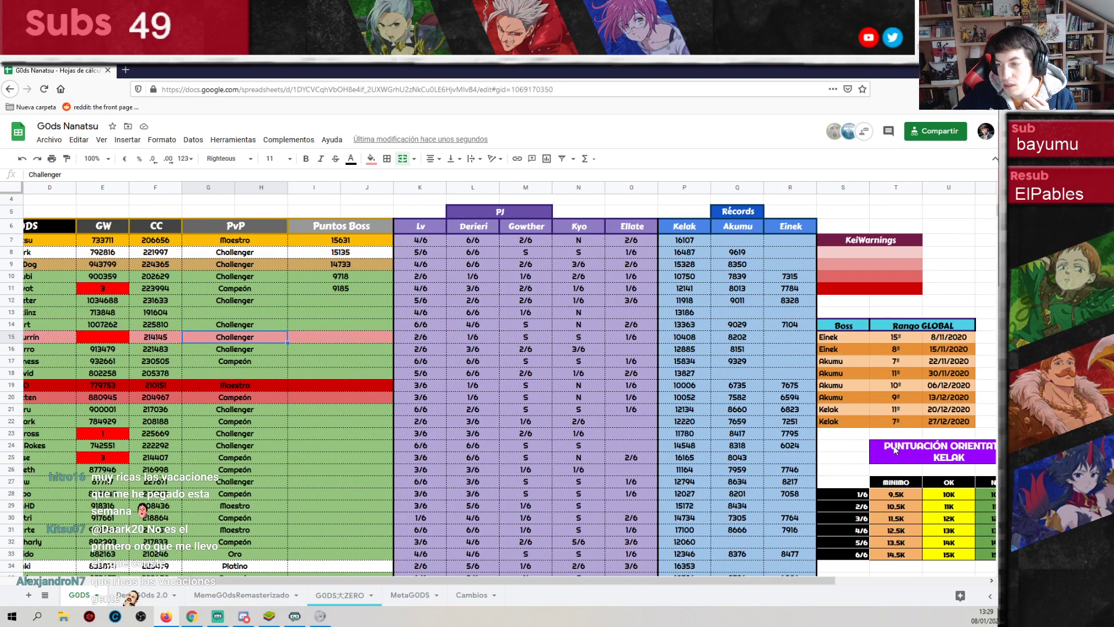
pyautogui.click(842, 435)
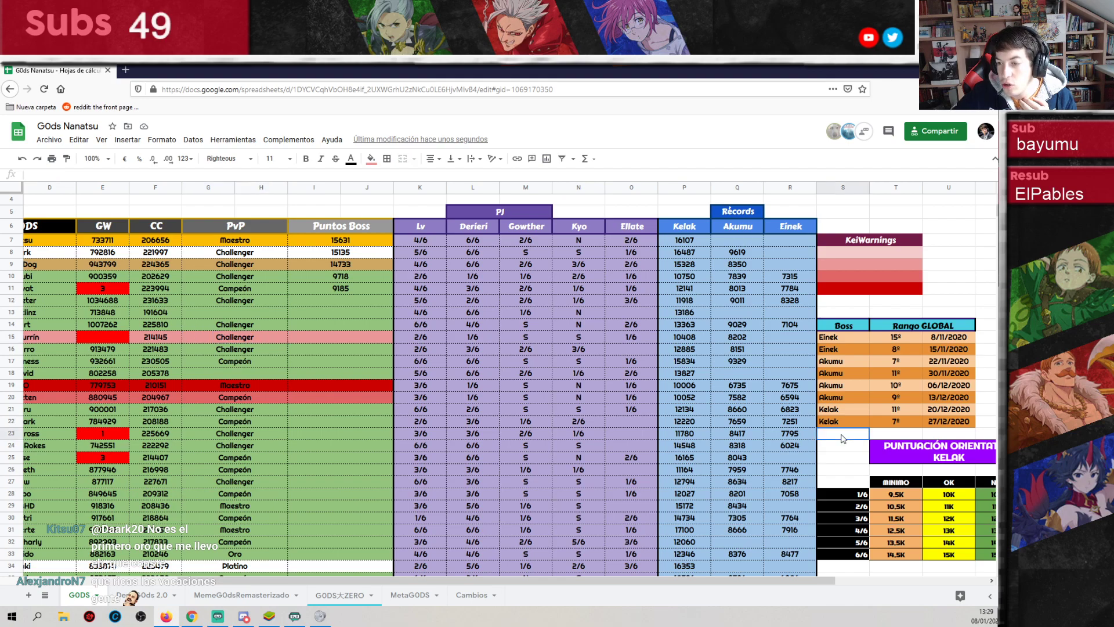
pyautogui.write('Kelak')
pyautogui.press('Escape')
pyautogui.moveTo(862, 411); pyautogui.dragTo(935, 405)
pyautogui.hotkey('ctrl', 'c')
pyautogui.moveTo(855, 435); pyautogui.dragTo(934, 428)
pyautogui.hotkey('ctrl', 'v')
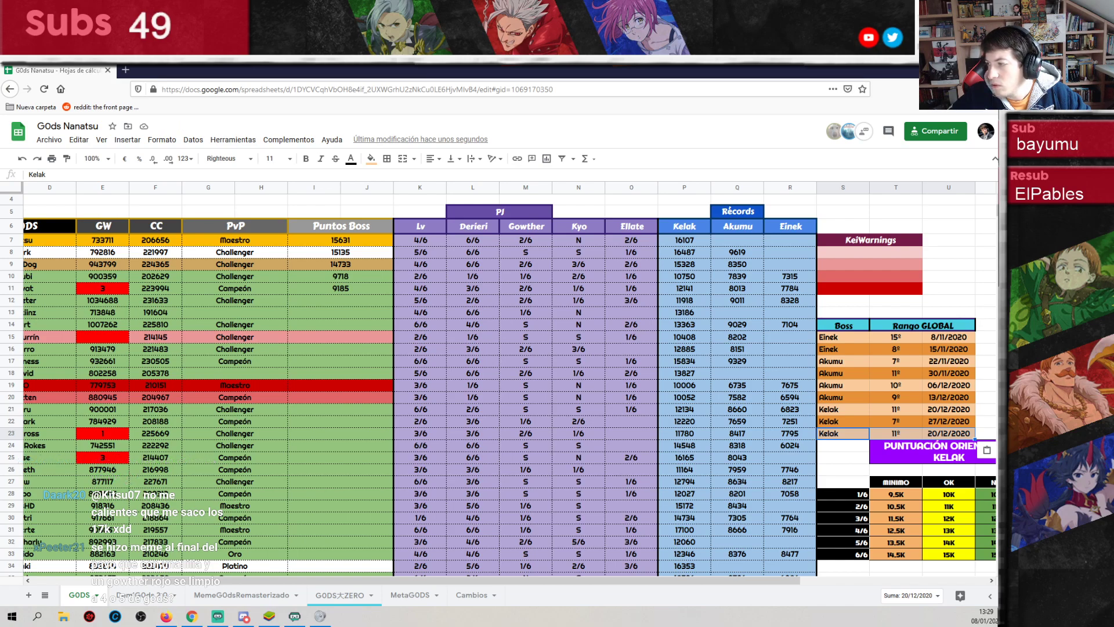
# - Set the row 23 Kelak entry's date to 4/1/2021 and its global rank to 18º
pyautogui.doubleClick(936, 436)
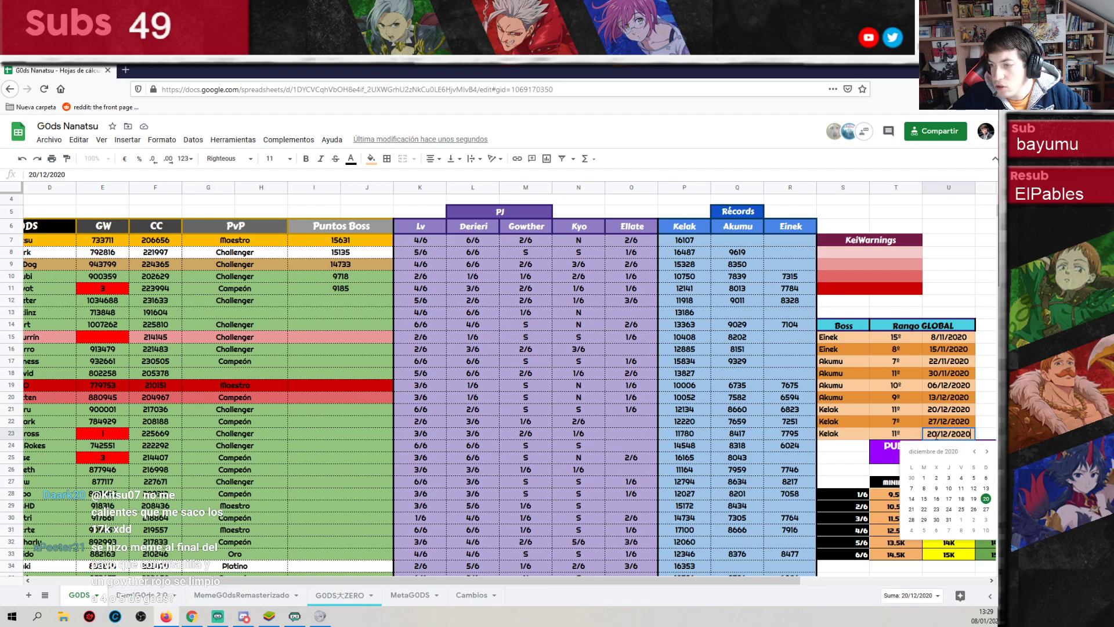
pyautogui.press('BackSpace')
pyautogui.write('4')
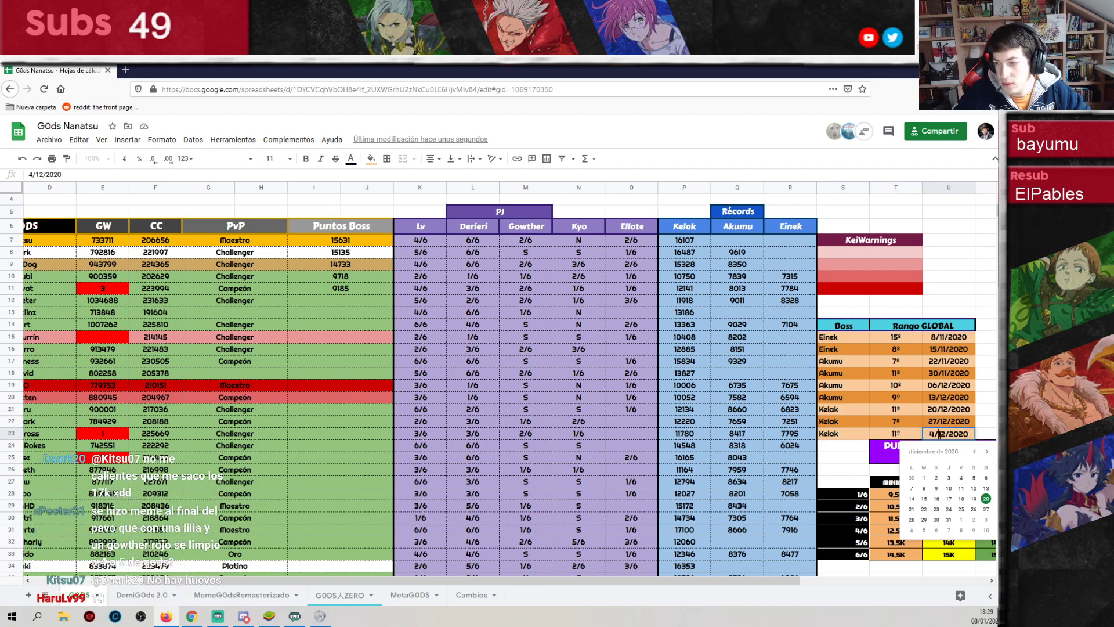
pyautogui.press('Delete')
pyautogui.press('Delete')
pyautogui.press('Delete')
pyautogui.press('Delete')
pyautogui.press('Delete')
pyautogui.press('Delete')
pyautogui.press('Delete')
pyautogui.press('Delete')
pyautogui.write('/1/2021')
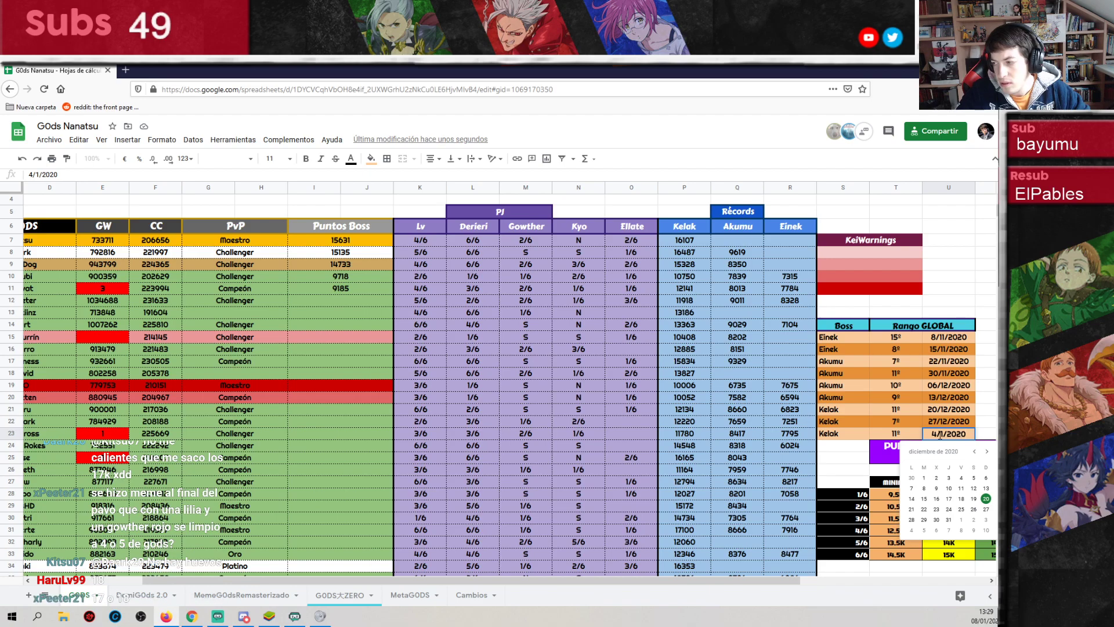
pyautogui.click(892, 435)
pyautogui.press('Return')
# - Move the PUNTUACIÓN ORIENTATIVA KELAK table with its surrounding cells S24:V33 down so it starts at row 30
pyautogui.scroll(-3, 917, 417)
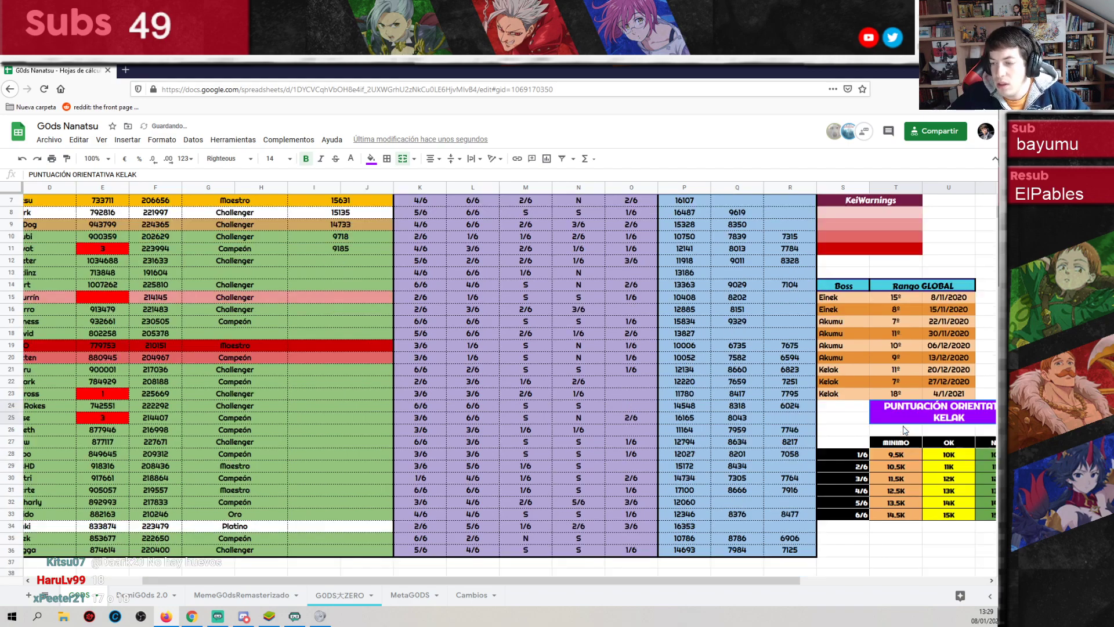
pyautogui.moveTo(776, 580); pyautogui.dragTo(944, 574)
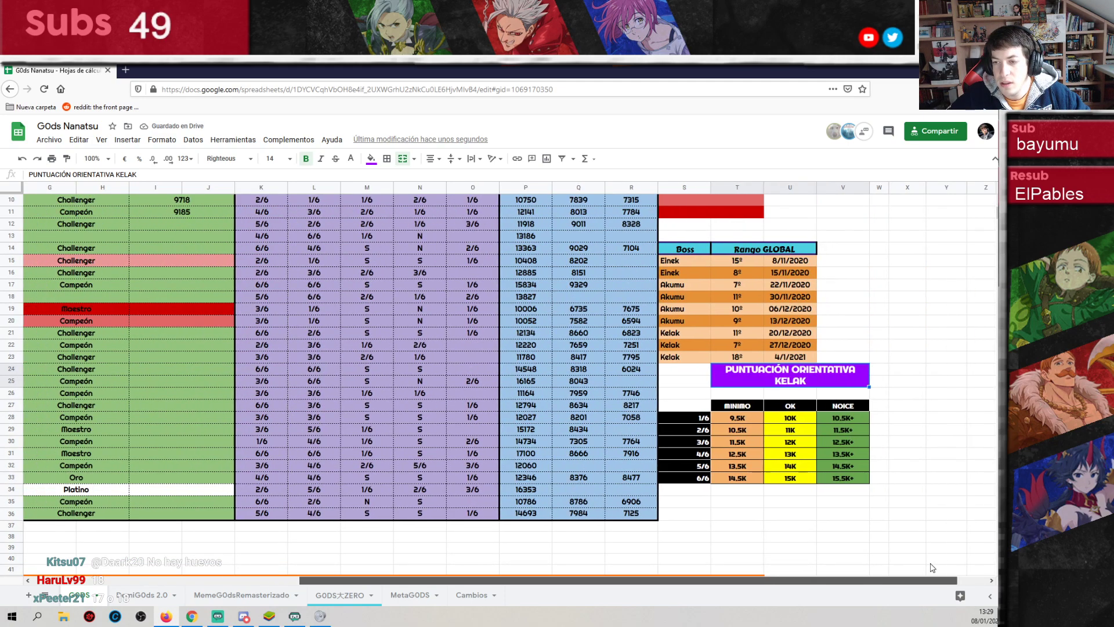
pyautogui.moveTo(691, 372); pyautogui.dragTo(868, 480)
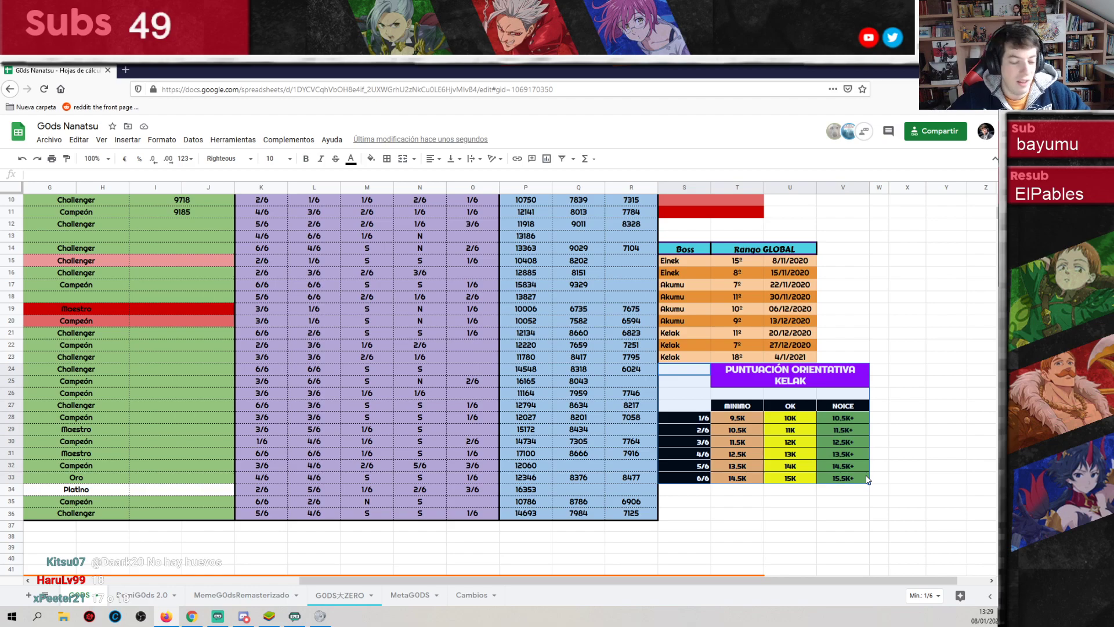
pyautogui.click(688, 443)
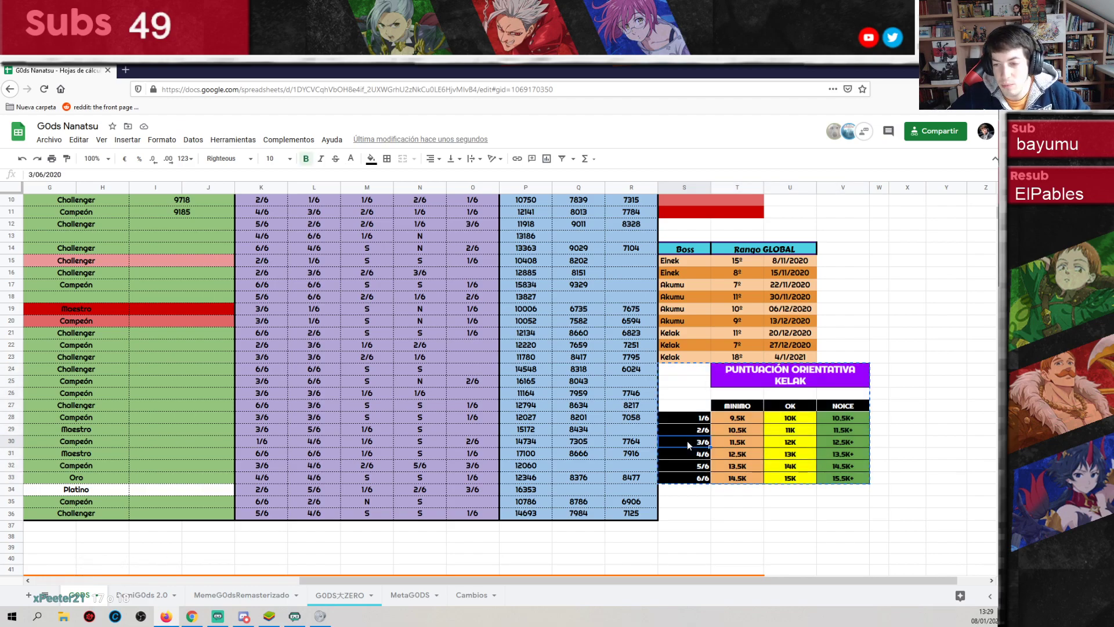
pyautogui.hotkey('ctrl', 'v')
# - Copy the Kelak entry dated 27/12/2020 into row 24 of the Rango GLOBAL table and set its rank to 1º
pyautogui.moveTo(680, 347); pyautogui.dragTo(783, 347)
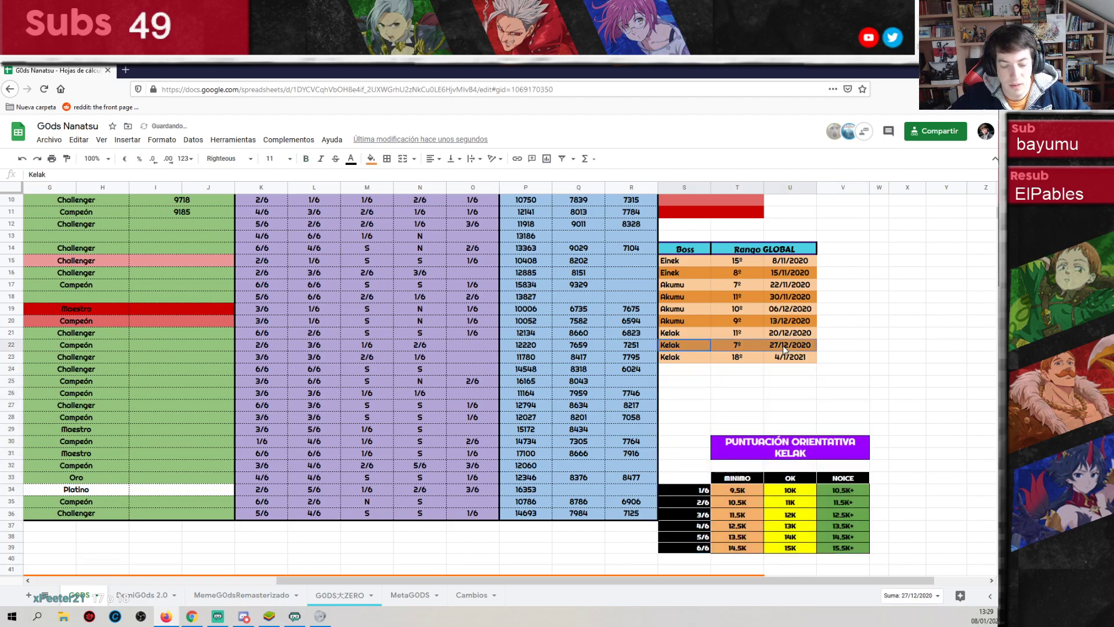
pyautogui.hotkey('ctrl', 'c')
pyautogui.moveTo(693, 369); pyautogui.dragTo(777, 372)
pyautogui.hotkey('ctrl', 'v')
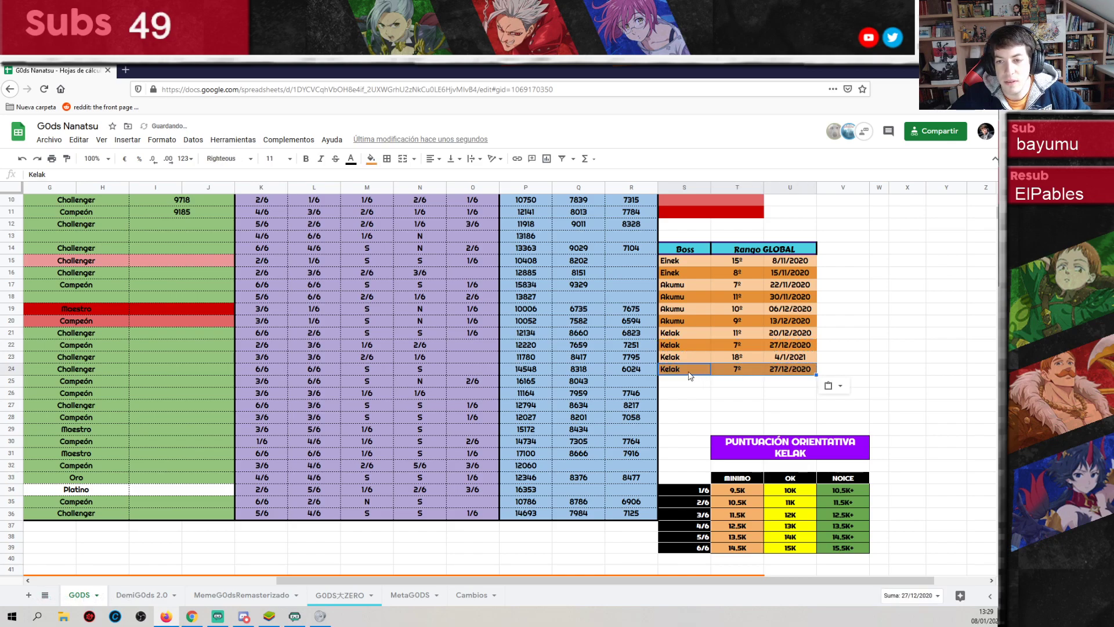
pyautogui.click(724, 367)
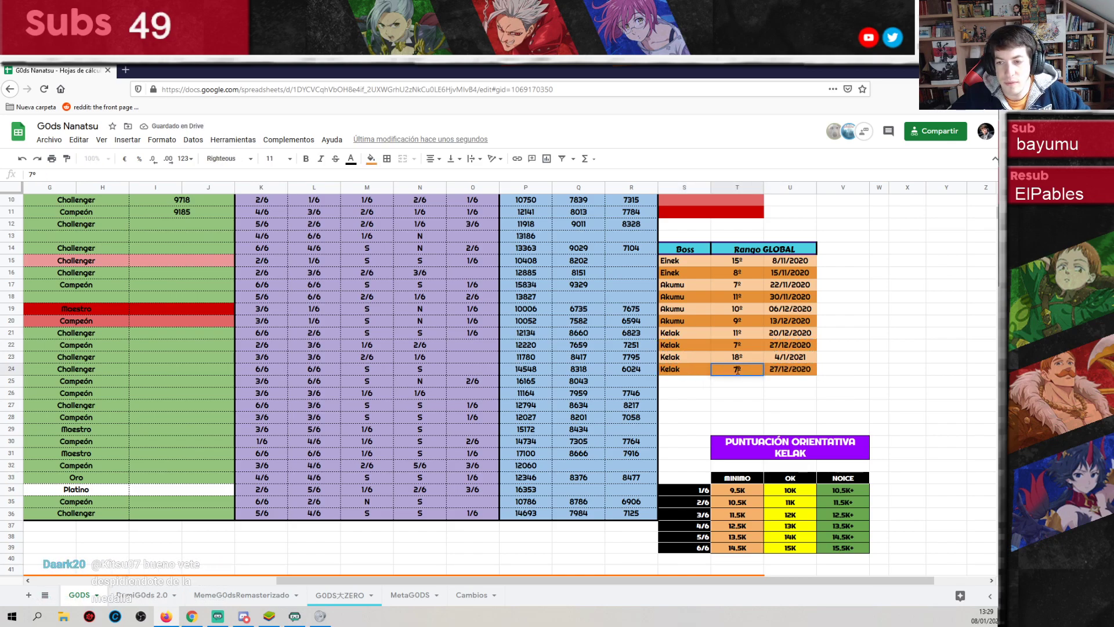
pyautogui.press('Return')
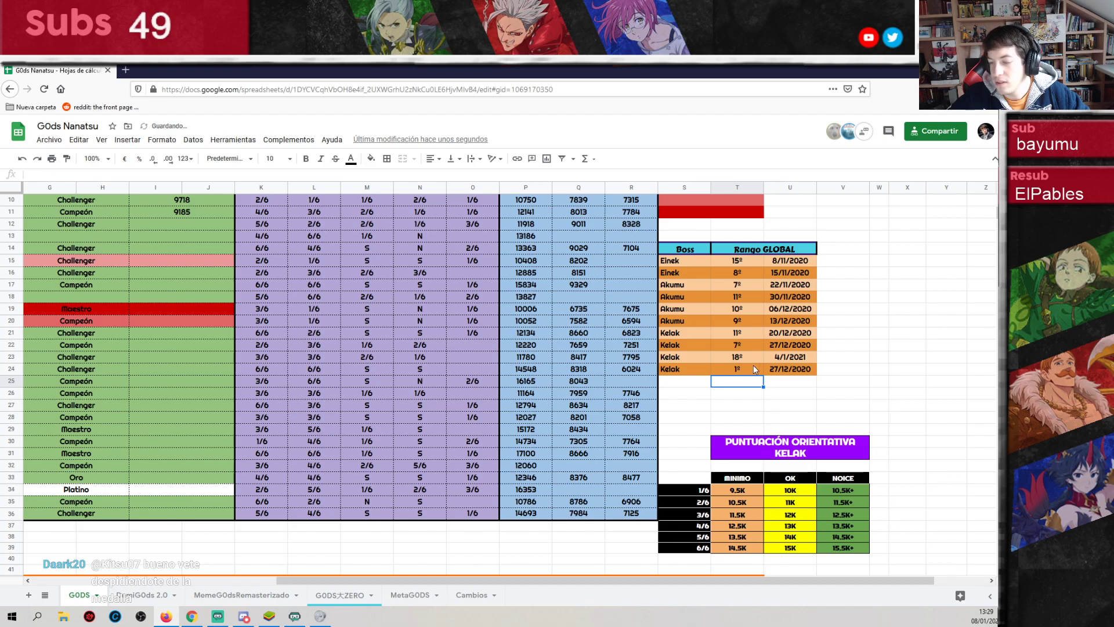
# - Change the day in the row 24 Kelak entry's date to 08
pyautogui.doubleClick(777, 369)
pyautogui.press('BackSpace')
pyautogui.press('BackSpace')
pyautogui.write('08')
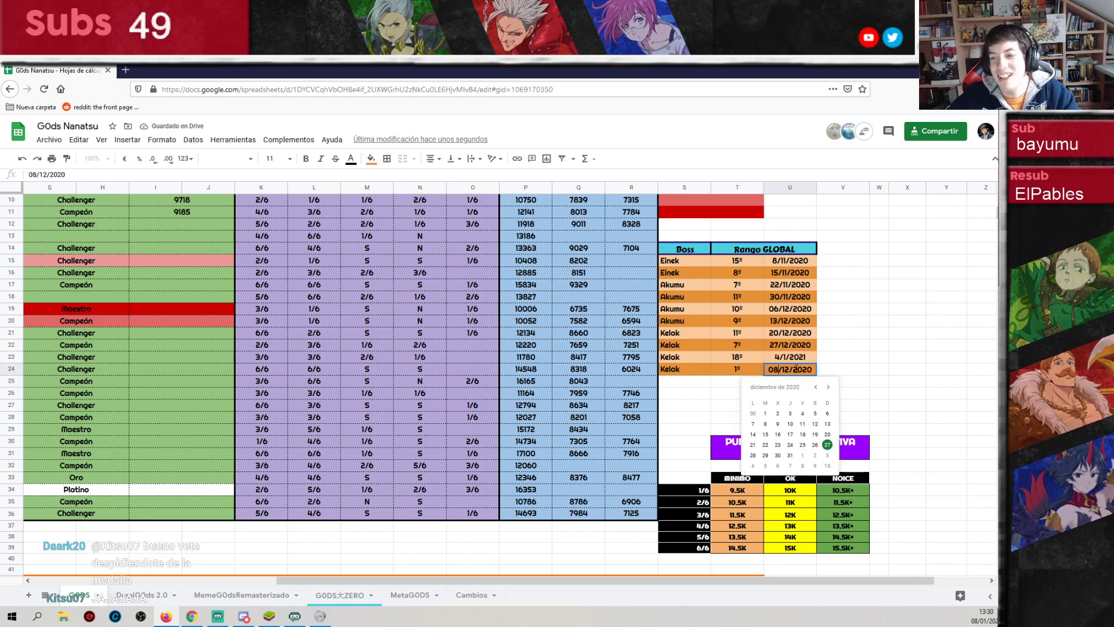
pyautogui.press('Tab')
# - Switch to the DemiG0ds 2.0 sheet, select the member data range E6:Q35 and open the actions available for it
pyautogui.moveTo(699, 582); pyautogui.dragTo(378, 556)
pyautogui.scroll(3, 378, 555)
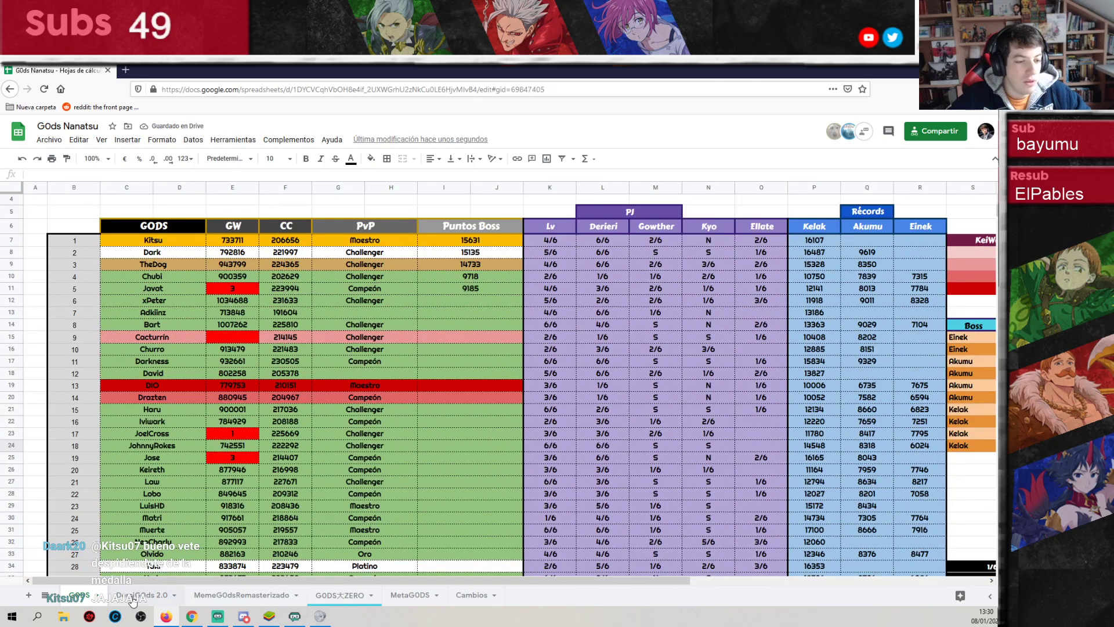
pyautogui.hotkey('ctrl', 'shift', 'pagedown')
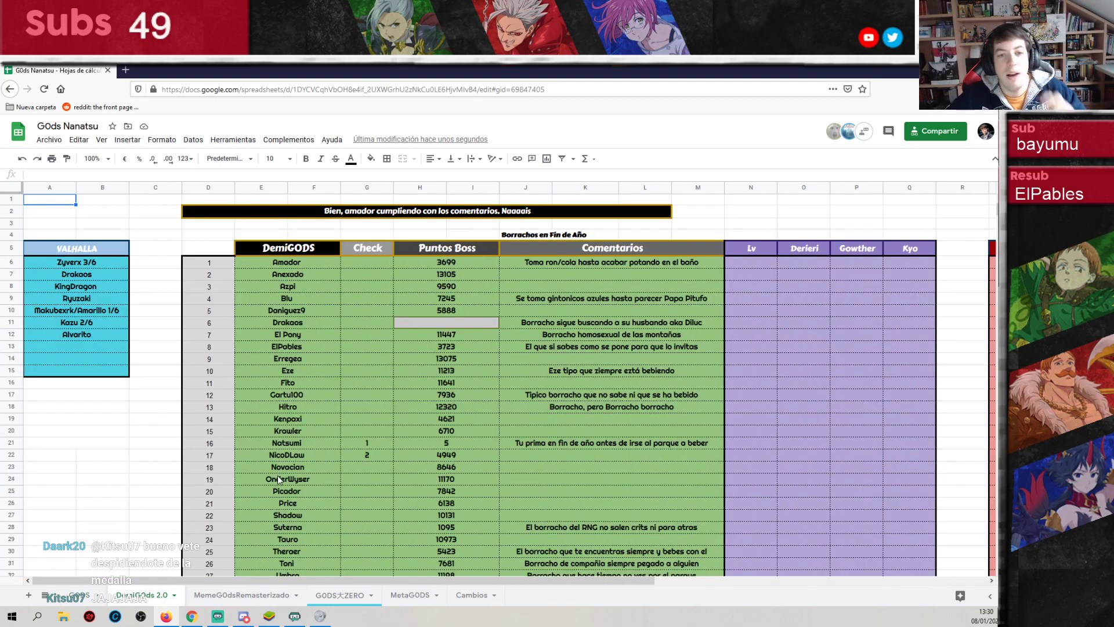
pyautogui.click(288, 266)
pyautogui.scroll(-2, 406, 360)
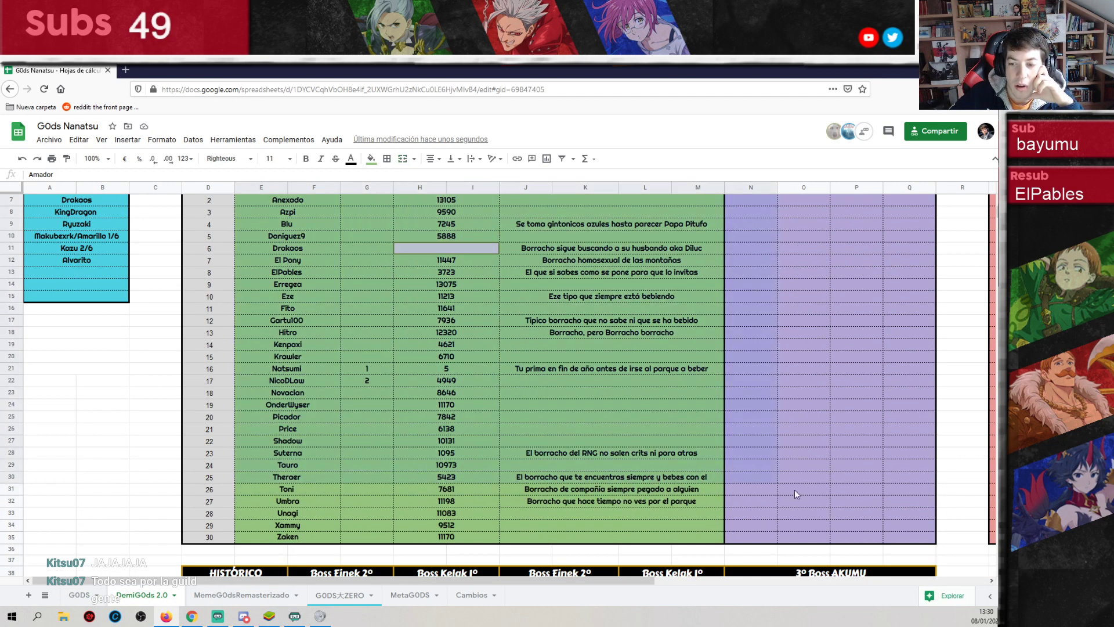
pyautogui.keyDown('shift'); pyautogui.click(910, 534); pyautogui.keyUp('shift')
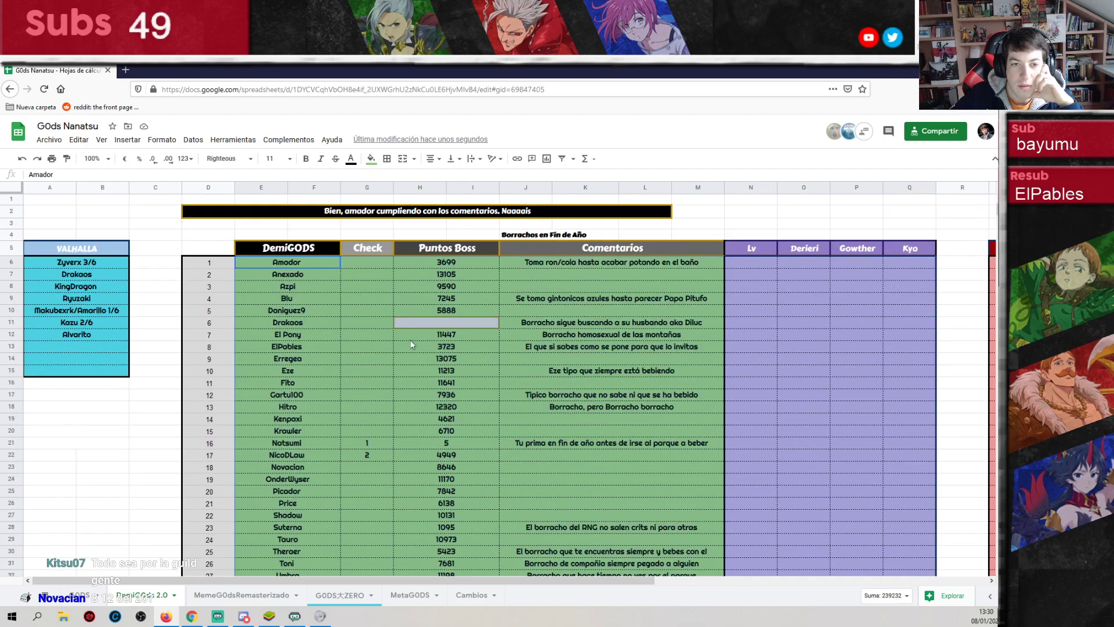
pyautogui.scroll(2, 406, 359)
pyautogui.rightClick(350, 309)
pyautogui.rightClick(289, 313)
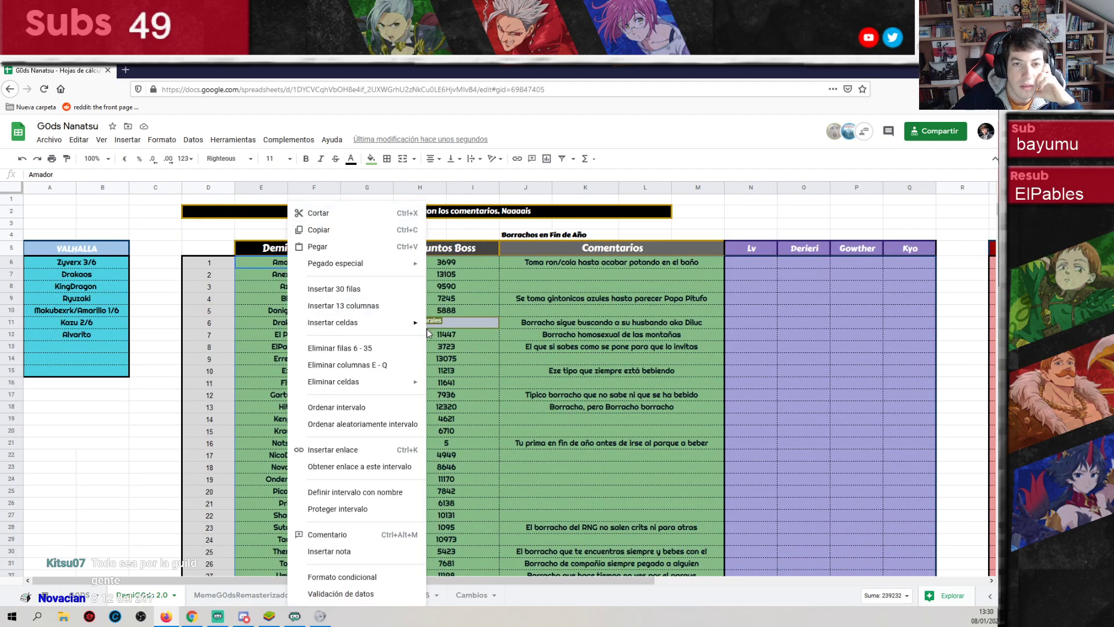